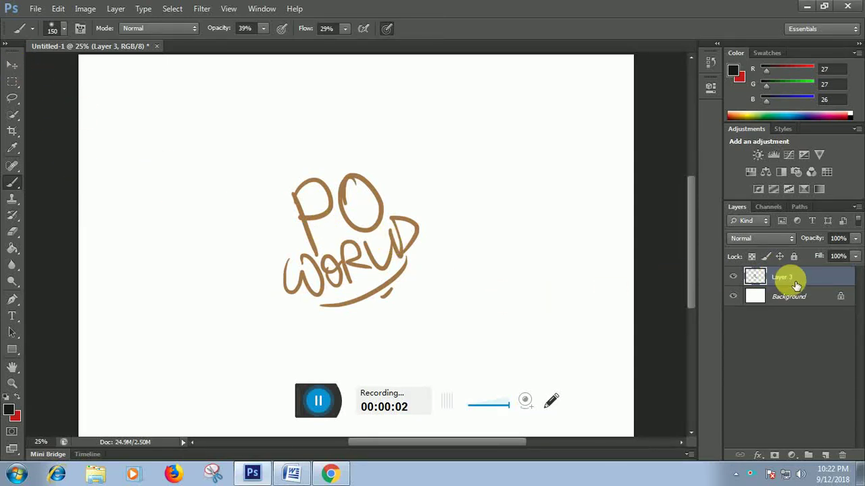
Step: Drop Layer 3's fill to 35% to fade the PO WORLD sketch, then add empty Layers 4–6
click(855, 257)
mouse_move(855, 276)
mouse_down()
mouse_move(781, 280)
mouse_move(803, 280)
mouse_up()
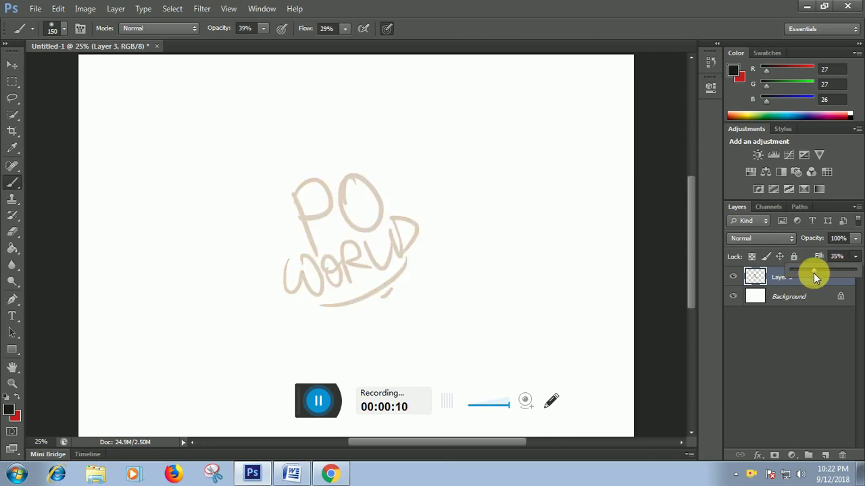
click(801, 289)
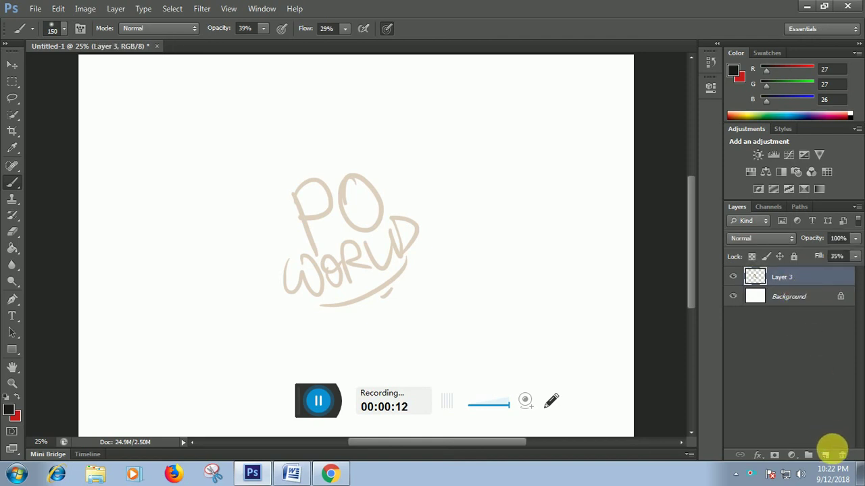
click(826, 455)
click(826, 455)
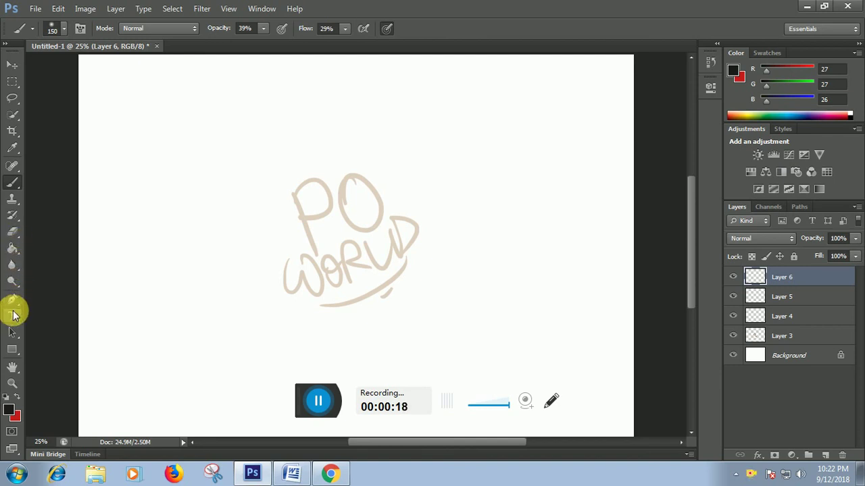
Step: Pick the Brush tool and undo two trial circle strokes around the PO WORLD logo
click(13, 174)
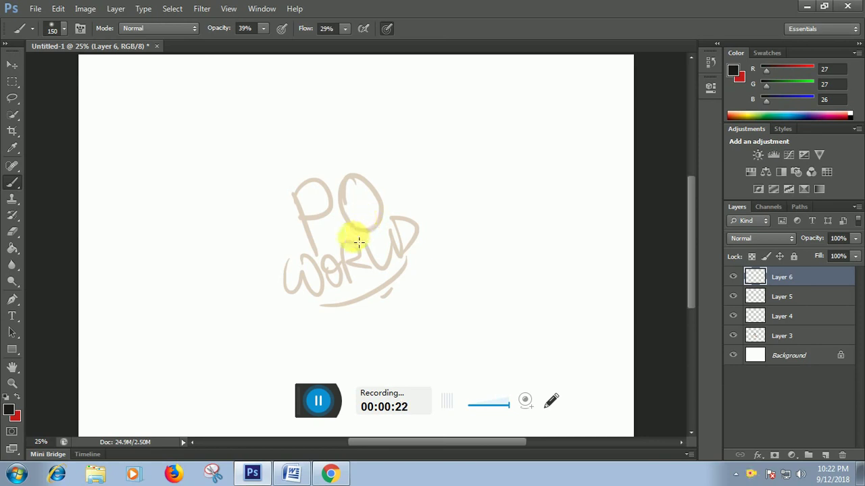
drag(328, 169, 299, 213)
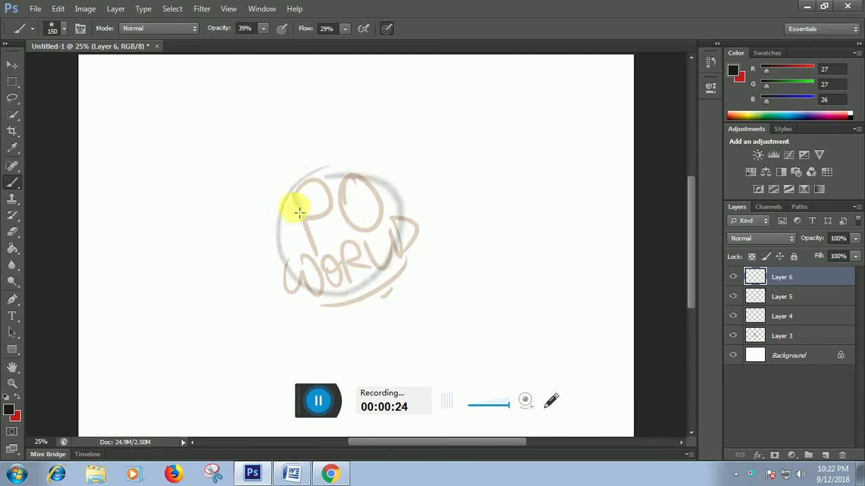
key(ctrl+z)
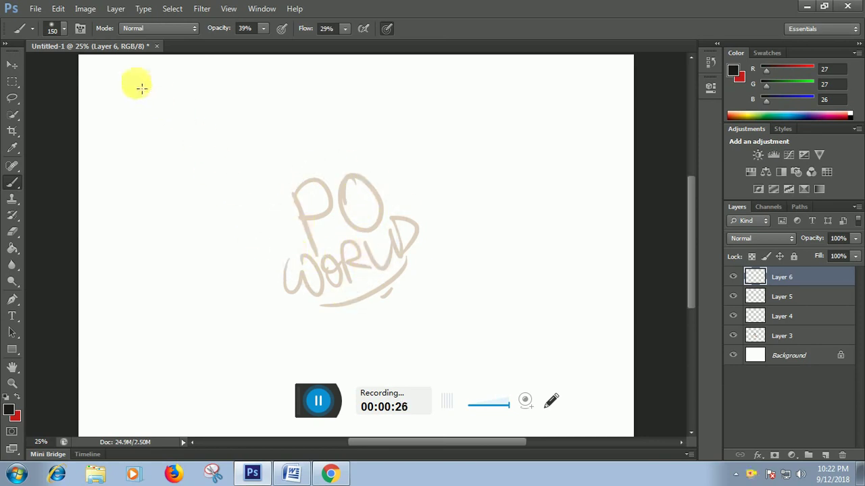
click(60, 29)
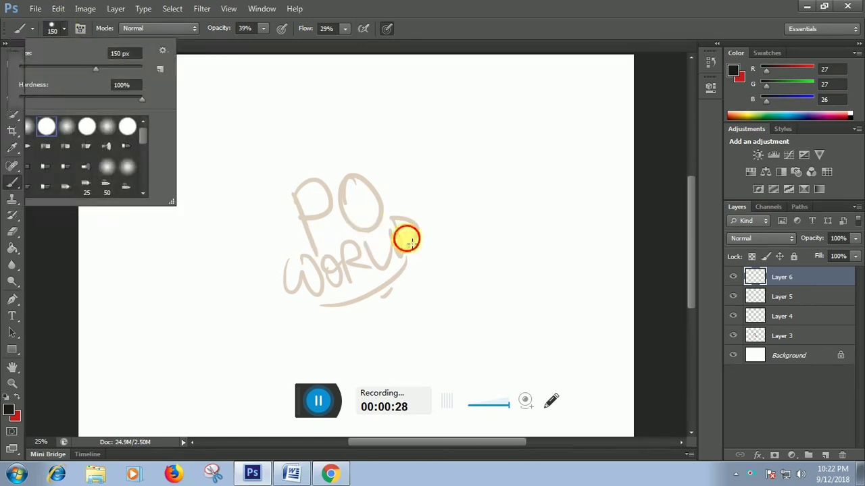
drag(405, 237, 323, 233)
key(ctrl+z)
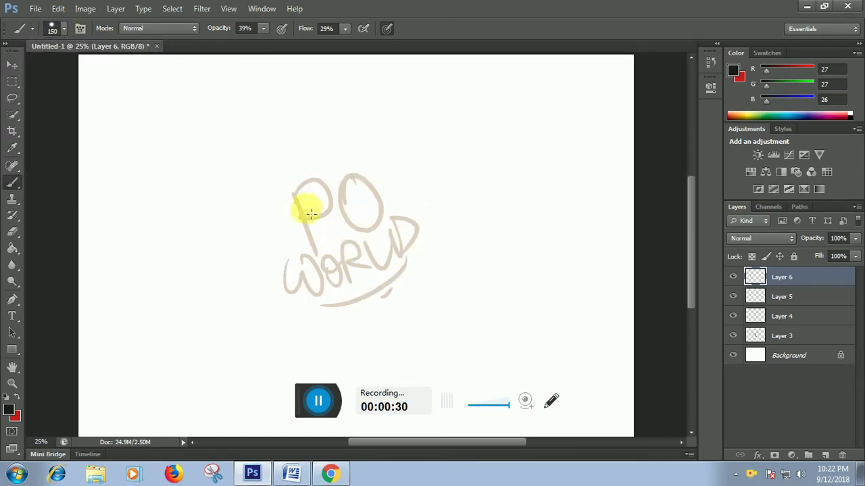
Step: Set the brush to 29 px with 100% opacity and 100% flow, undoing a test ellipse
click(60, 28)
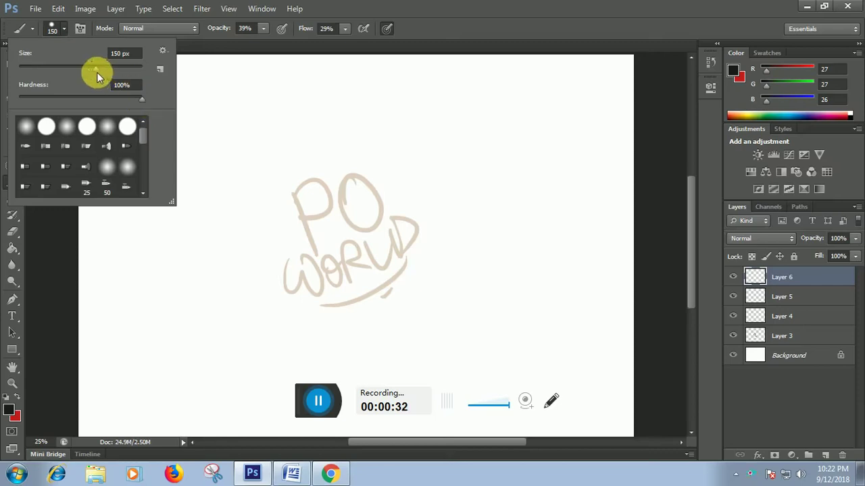
drag(39, 70, 36, 70)
click(263, 34)
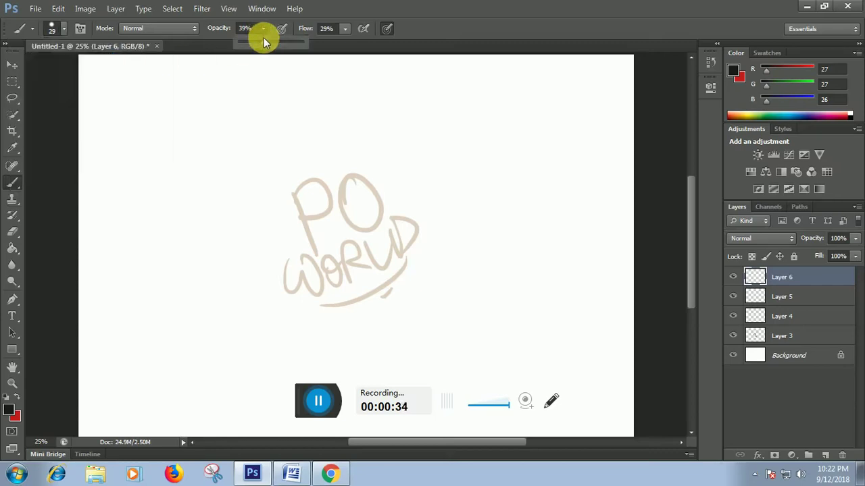
drag(345, 46, 448, 66)
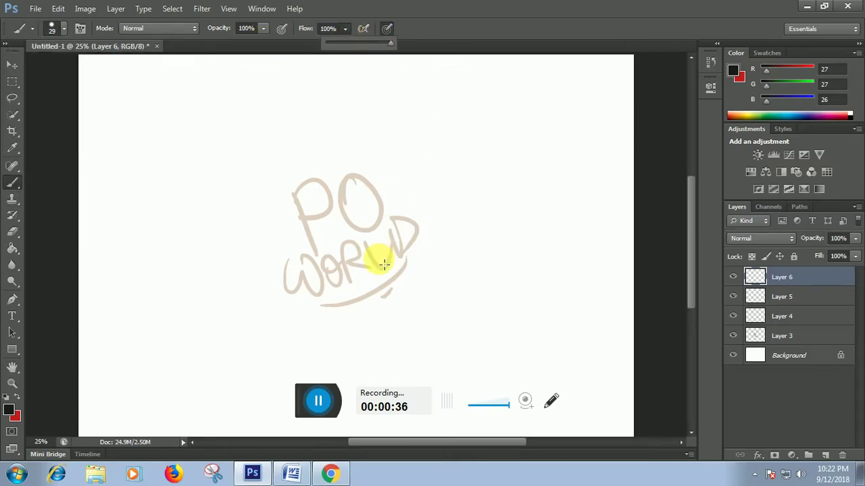
mouse_move(383, 264)
mouse_down()
mouse_move(429, 228)
mouse_move(358, 241)
mouse_up()
key(ctrl+z)
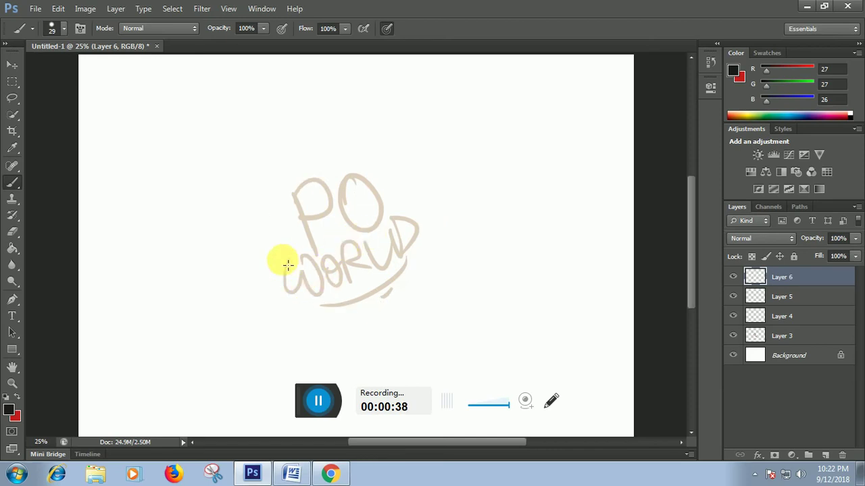
Step: Outline a round form, a large ellipse over the logo, and a tall block beside them
drag(314, 265, 297, 223)
drag(391, 175, 414, 158)
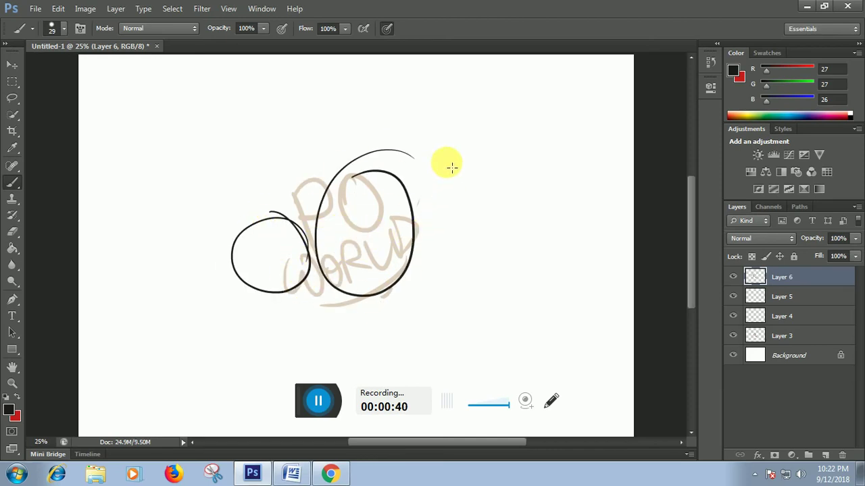
mouse_move(430, 123)
mouse_down()
mouse_move(502, 131)
mouse_move(487, 304)
mouse_move(423, 329)
mouse_move(508, 331)
mouse_up()
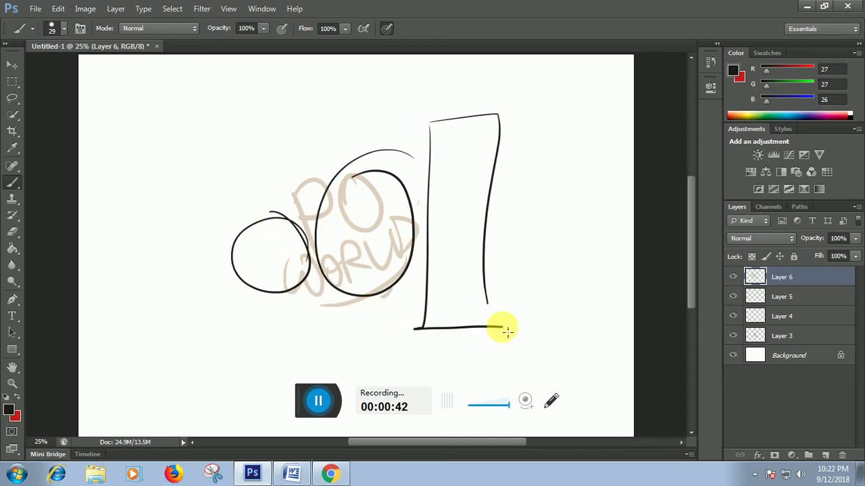
drag(494, 299, 504, 327)
drag(428, 122, 417, 301)
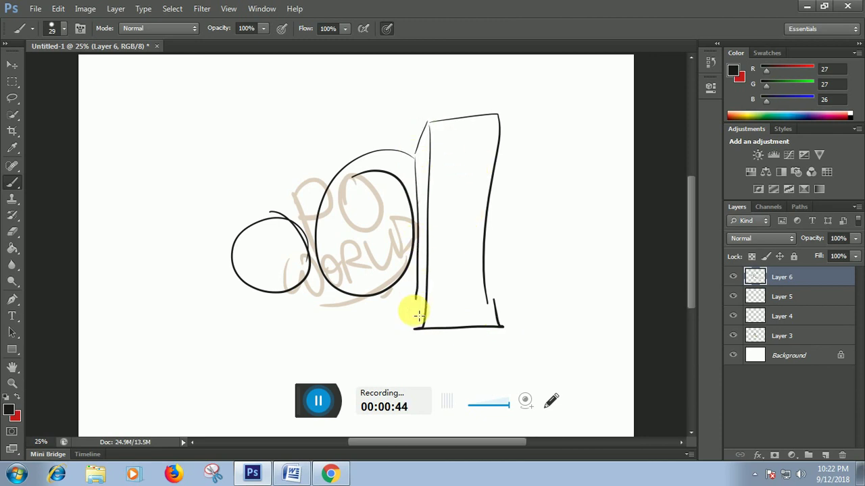
drag(357, 180, 390, 292)
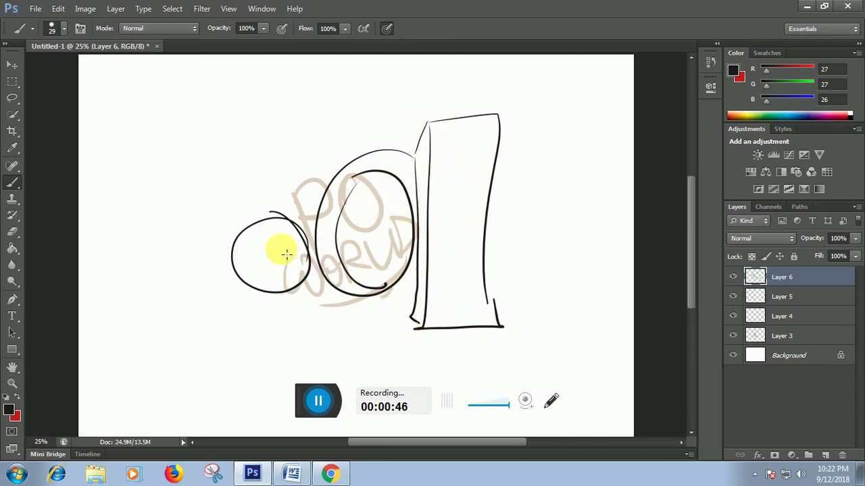
drag(276, 217, 297, 289)
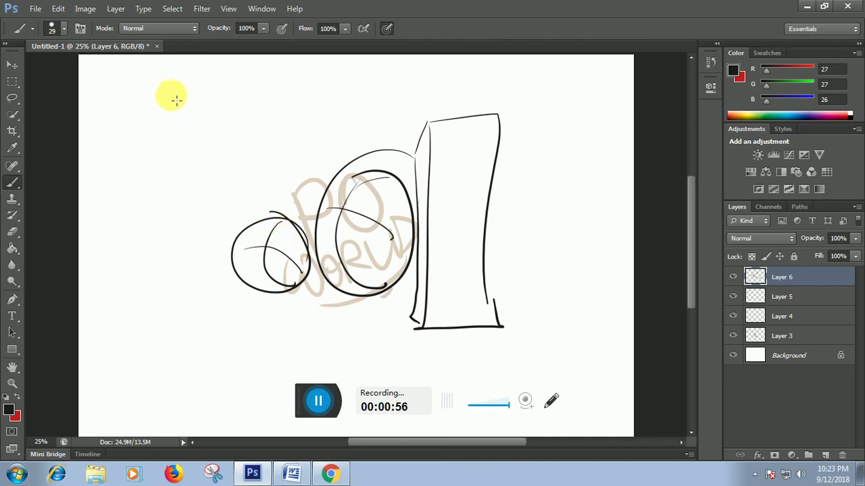
Step: Draw a small sun circle top-left, two rounded forms below, and a long ground line
drag(177, 82, 177, 78)
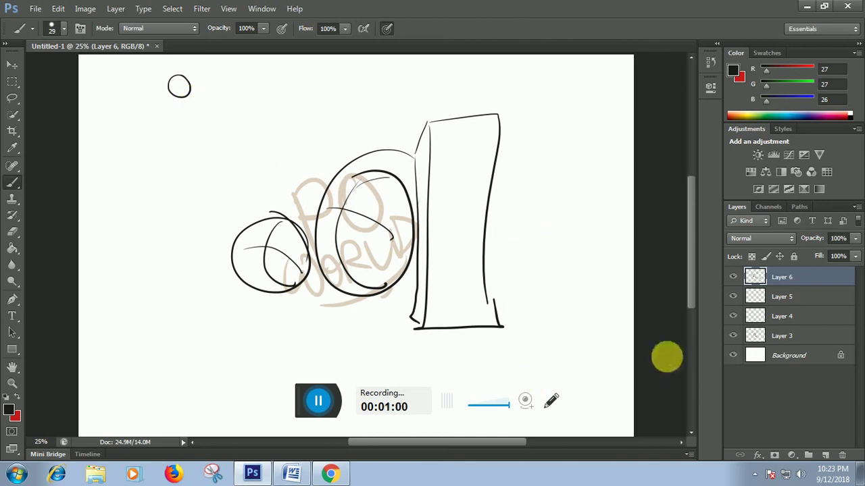
mouse_move(258, 299)
mouse_down()
mouse_move(290, 309)
mouse_move(231, 332)
mouse_move(284, 339)
mouse_up()
drag(336, 287, 371, 333)
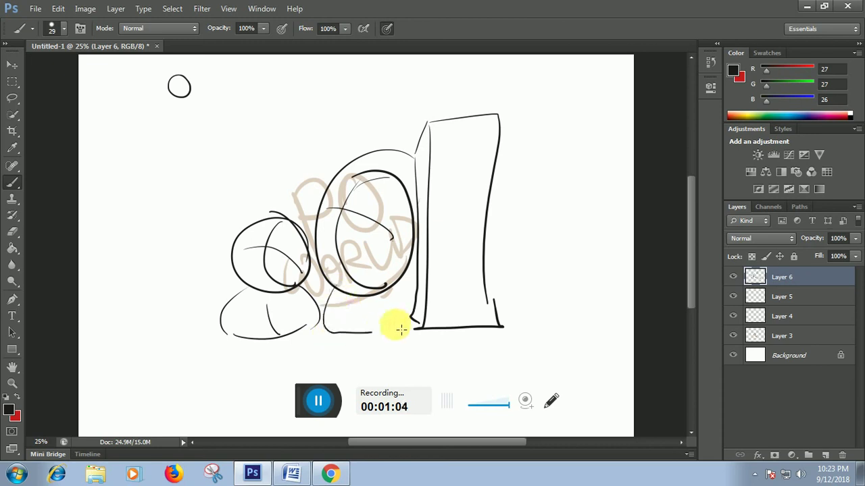
drag(181, 333, 304, 337)
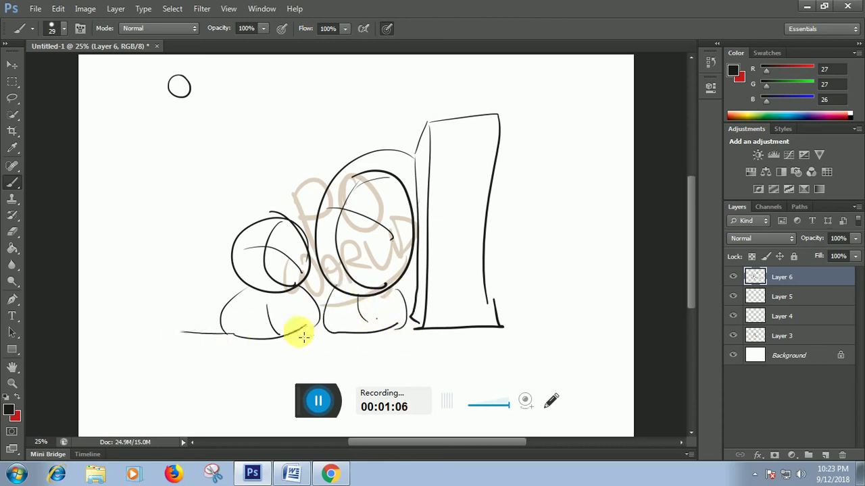
drag(393, 337, 569, 331)
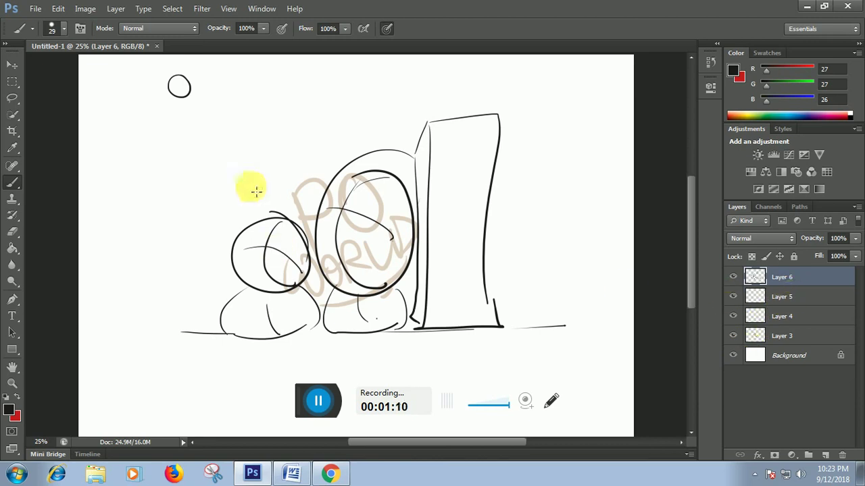
Step: Add several ray strokes radiating from the small sun
drag(191, 98, 217, 130)
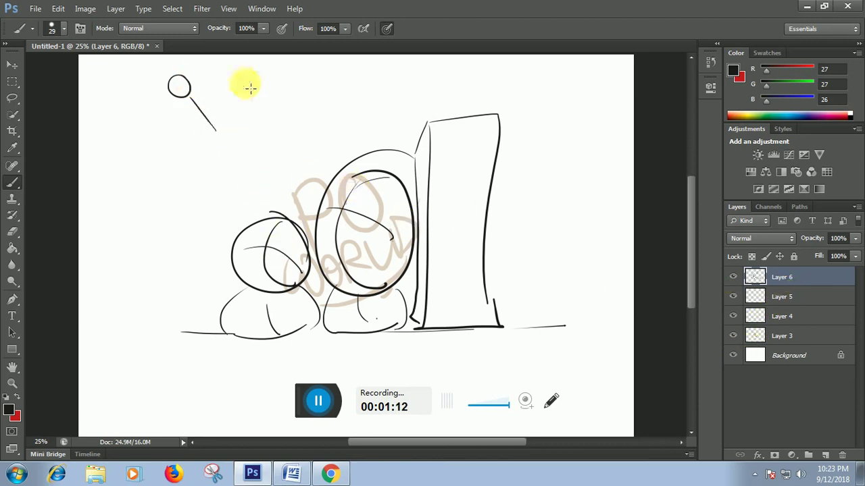
drag(188, 76, 290, 93)
drag(170, 95, 177, 152)
mouse_move(200, 88)
mouse_down()
mouse_move(228, 99)
mouse_move(192, 143)
mouse_up()
drag(163, 93, 159, 138)
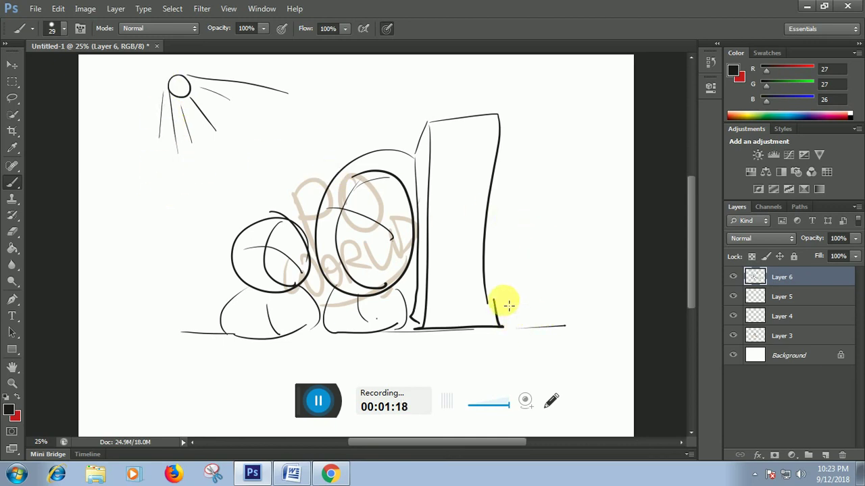
Step: On Layer 6, draw left, top, right and bottom frame lines, plus one more sun ray
click(800, 297)
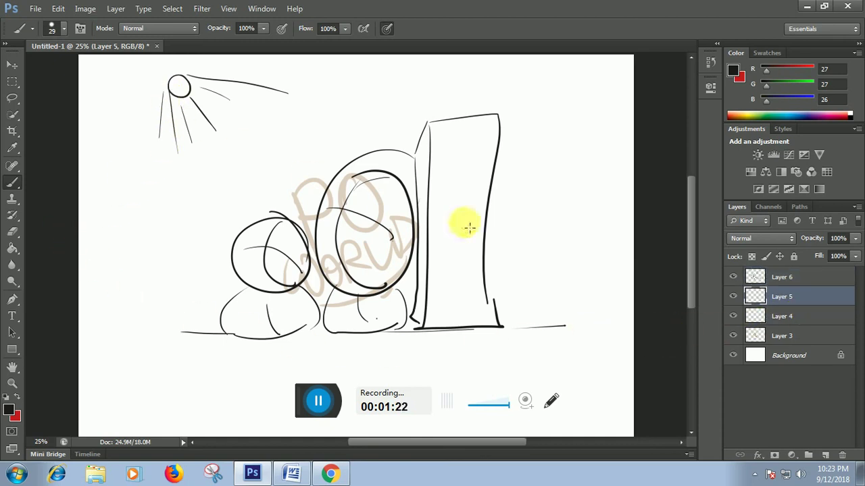
click(781, 277)
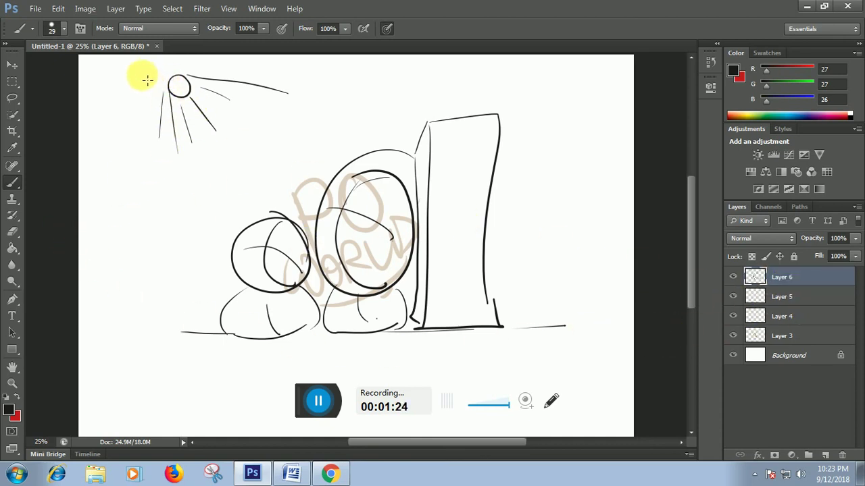
mouse_move(135, 79)
mouse_down()
mouse_move(129, 348)
mouse_move(606, 350)
mouse_up()
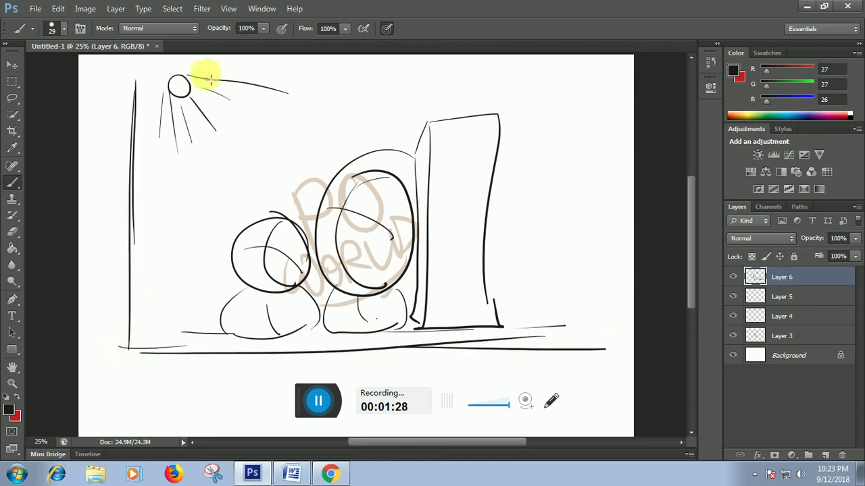
mouse_move(135, 78)
mouse_down()
mouse_move(550, 81)
mouse_move(576, 251)
mouse_up()
drag(578, 142, 583, 341)
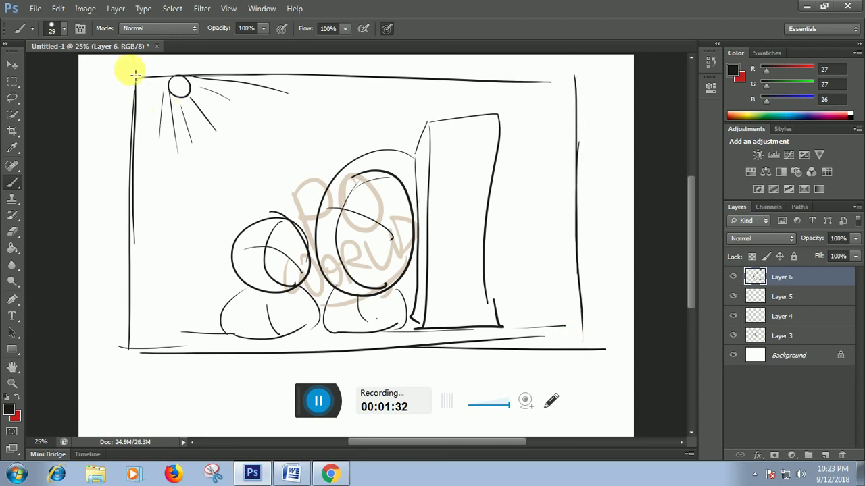
mouse_move(130, 66)
mouse_down()
mouse_move(131, 98)
mouse_move(172, 79)
mouse_up()
drag(556, 80, 606, 86)
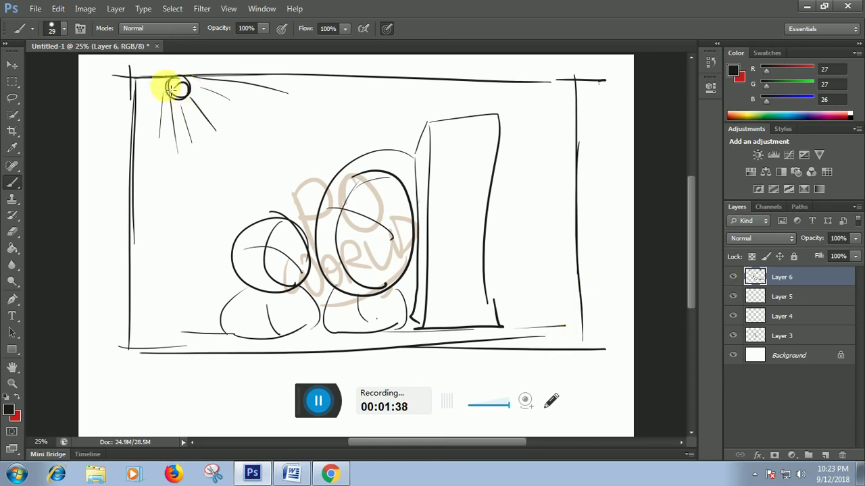
drag(208, 90, 241, 82)
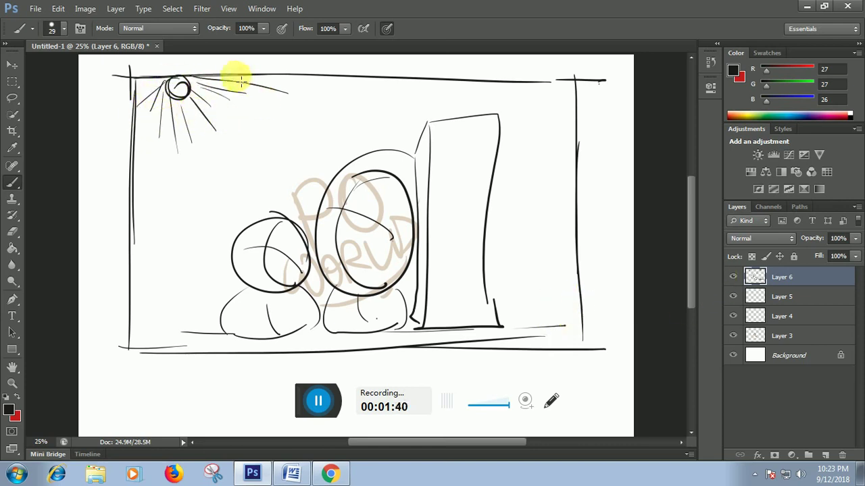
Step: On Layer 5, marquee-select the area inside the frame and open the foreground Color Picker
click(787, 297)
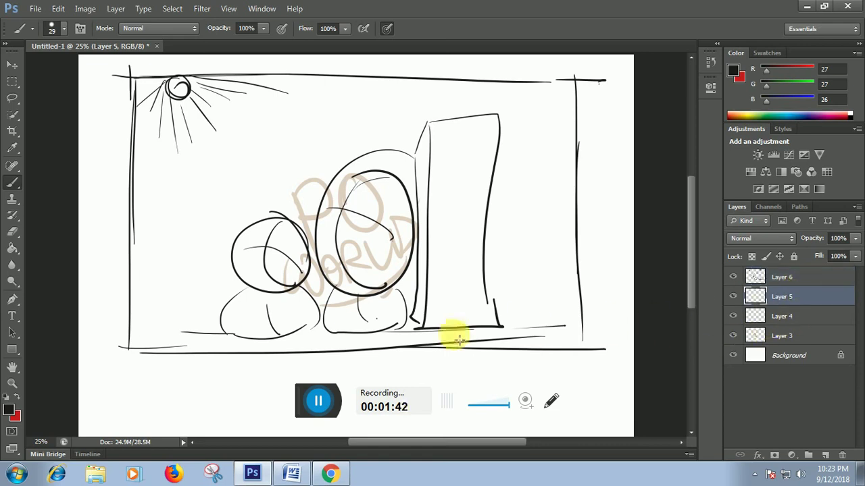
click(13, 81)
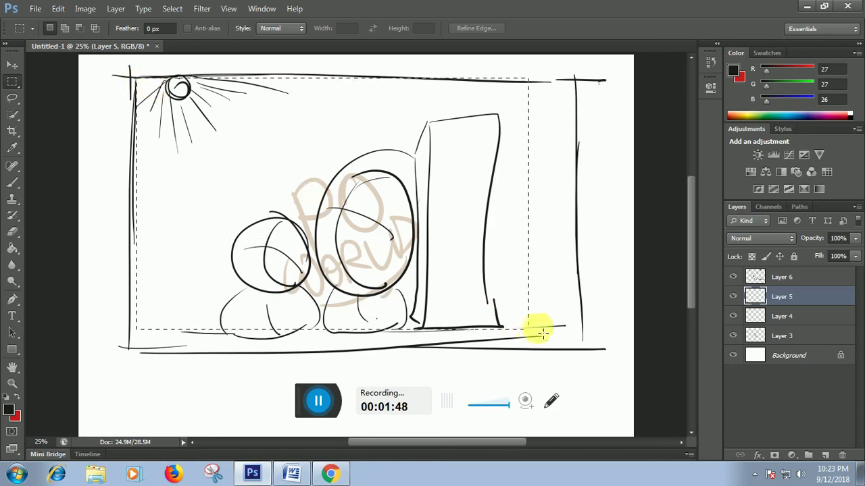
drag(321, 199, 574, 347)
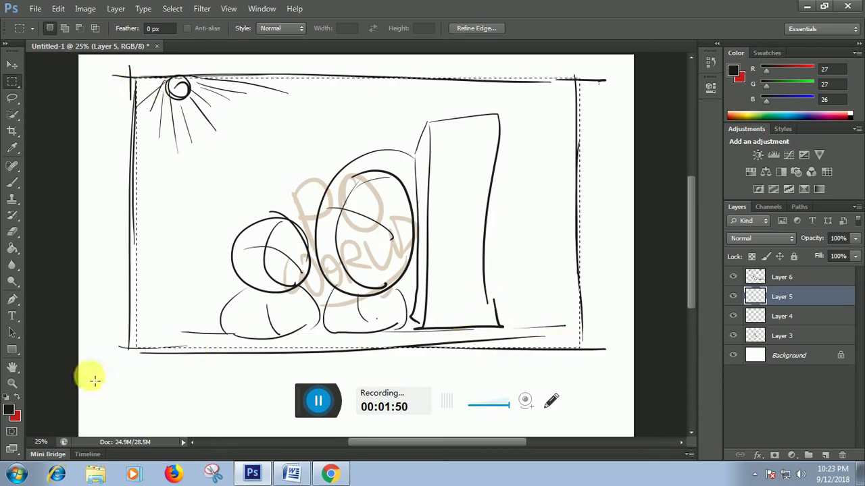
click(9, 410)
Step: Paint-bucket the selection dark grey 30302f on Layer 5, set fill to 78%, and deselect
click(383, 231)
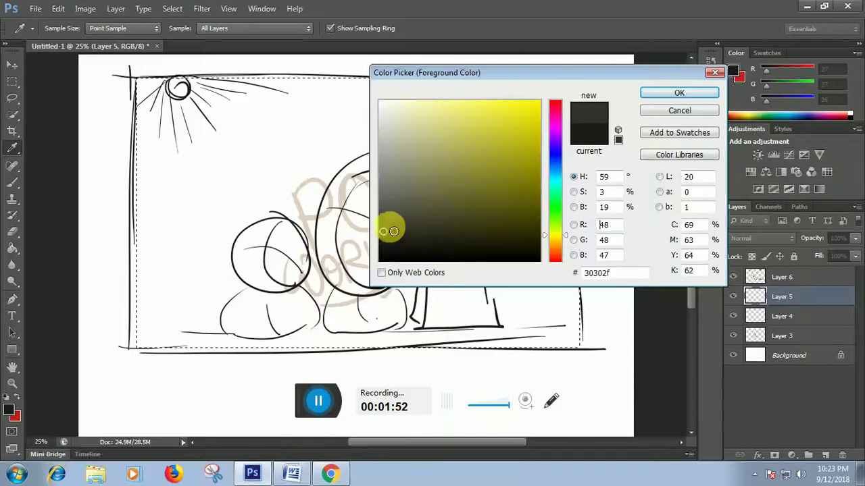
click(654, 99)
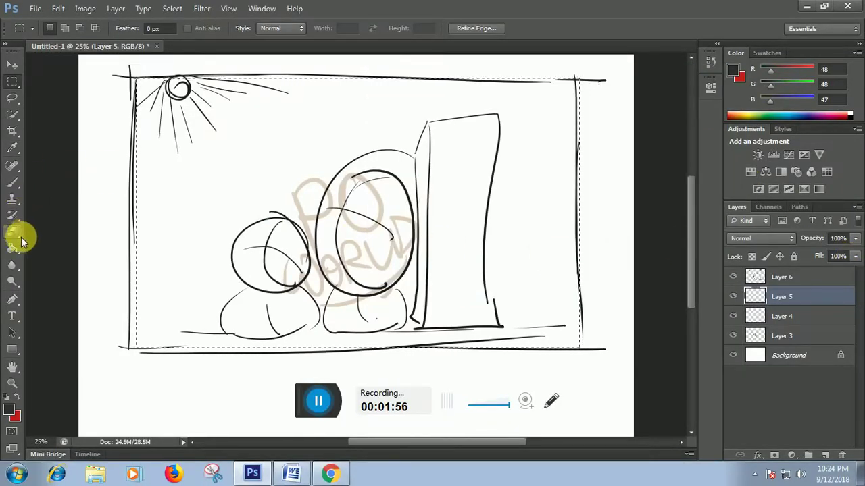
click(12, 248)
click(212, 231)
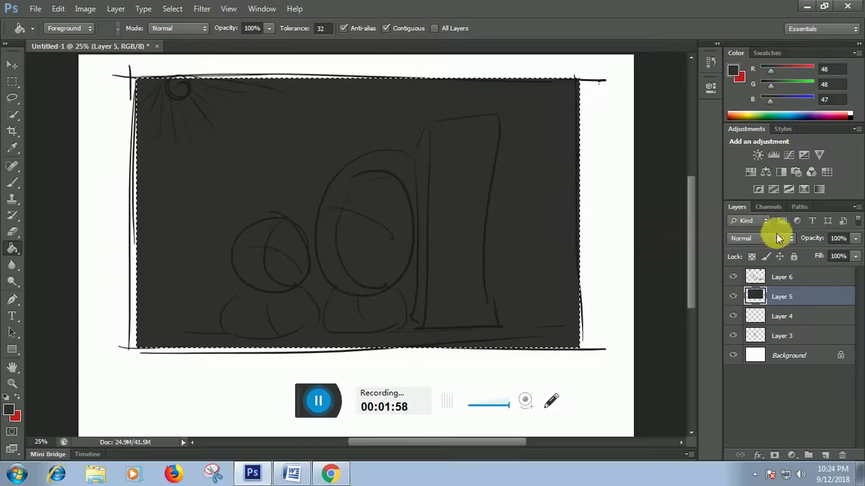
click(855, 257)
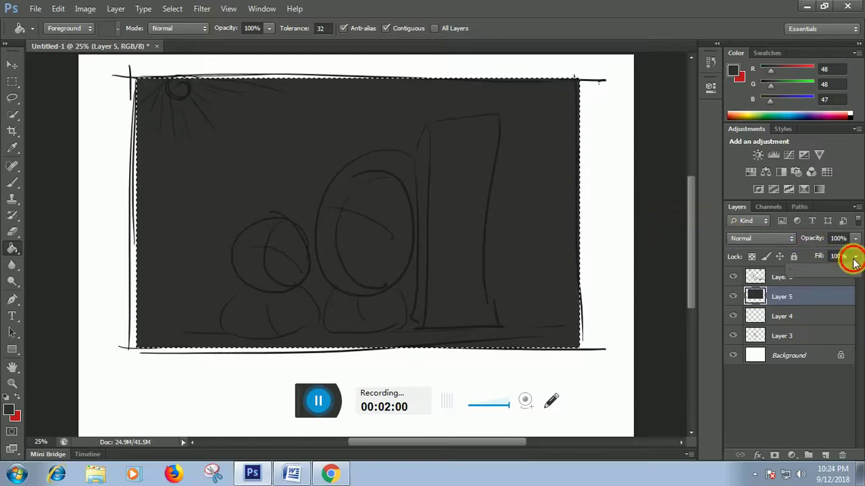
drag(855, 277, 842, 276)
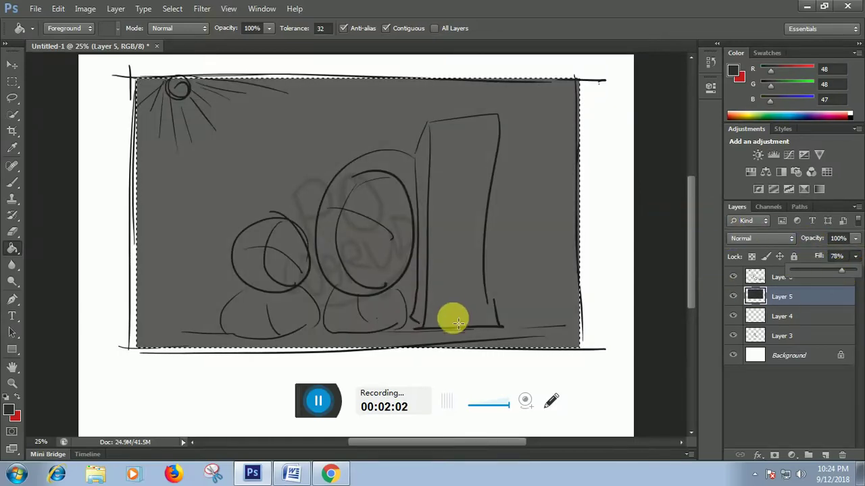
key(ctrl+d)
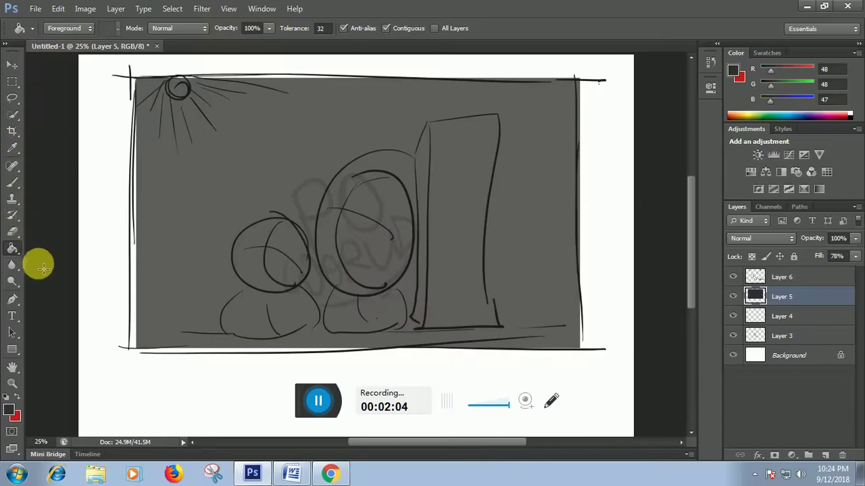
Step: Set the foreground colour to light grey #e4e4e4
click(8, 409)
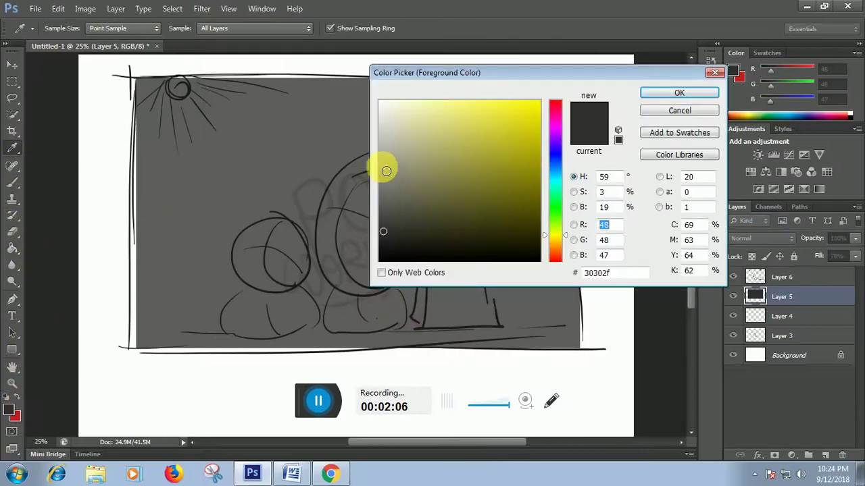
drag(385, 169, 361, 124)
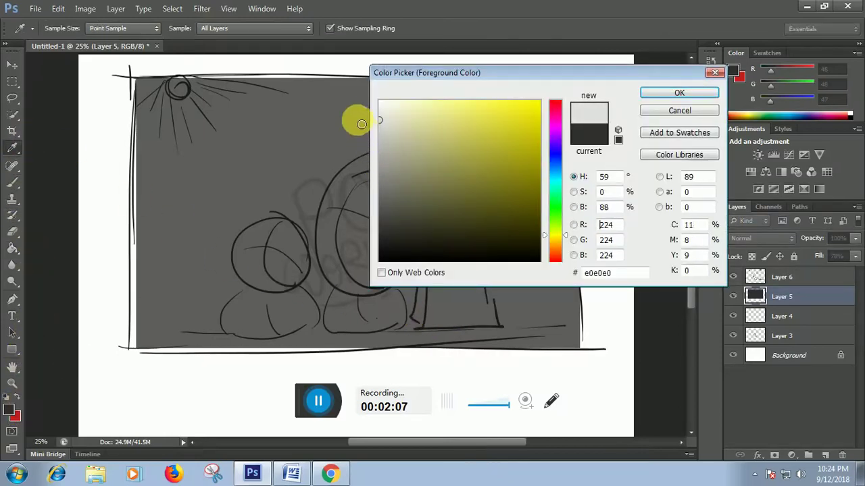
click(663, 96)
key(g)
Step: Give the brush 0% hardness, 41% flow, 38% opacity and size 60
key(b)
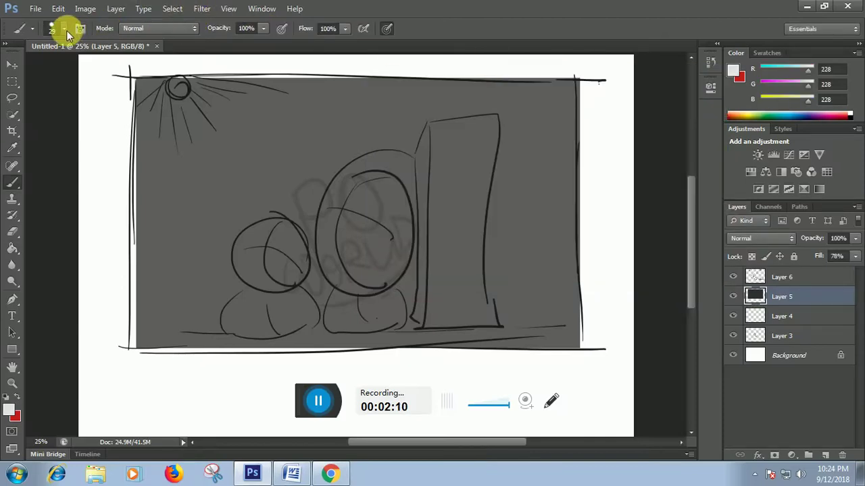
click(65, 29)
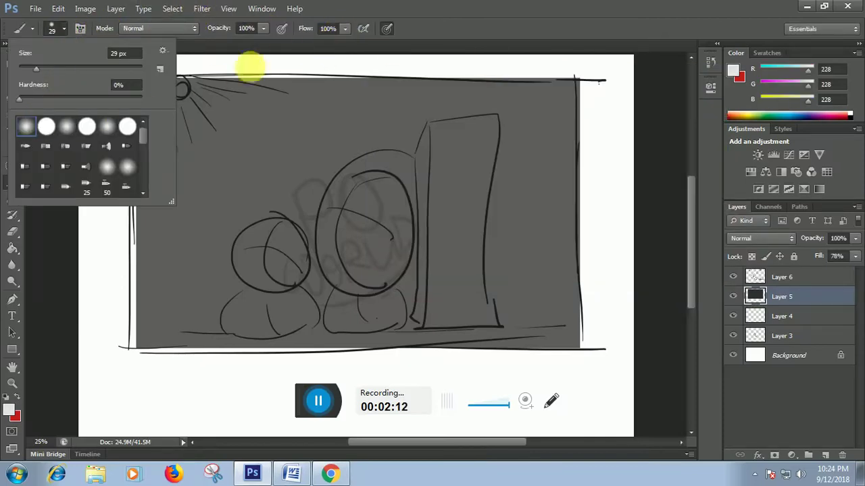
mouse_move(345, 29)
mouse_down()
mouse_move(327, 48)
mouse_move(307, 46)
mouse_up()
click(263, 29)
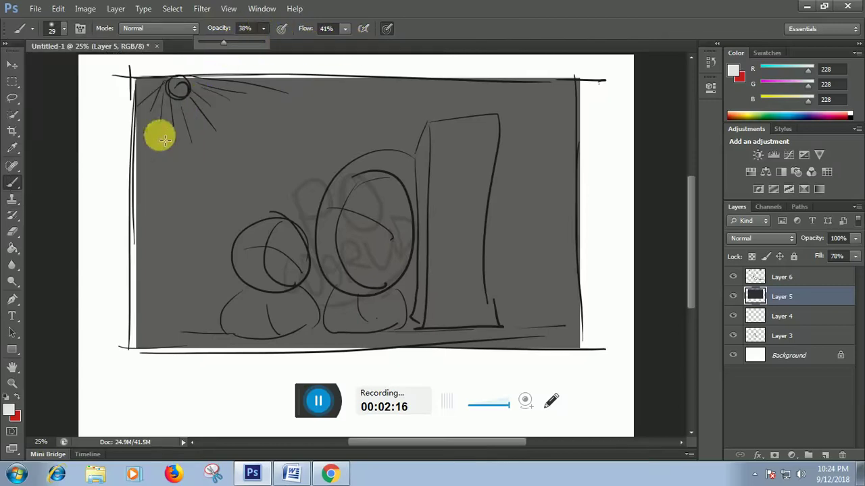
click(93, 175)
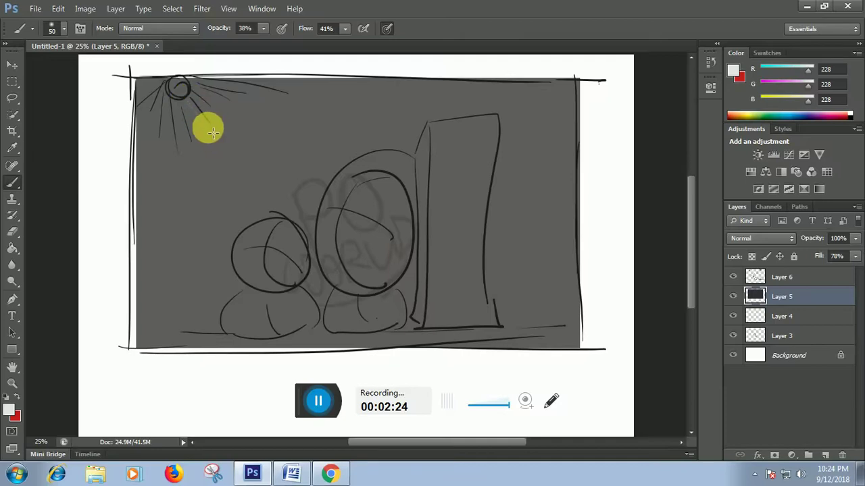
drag(228, 117, 225, 129)
key(])
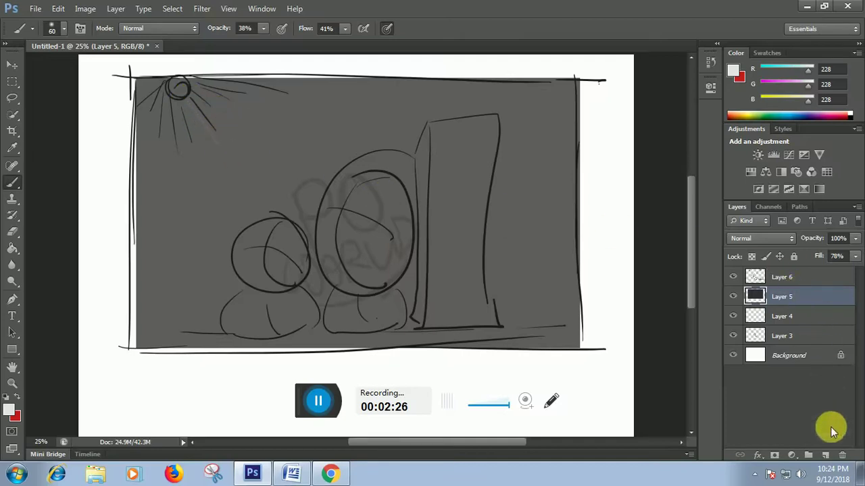
Step: On a new Layer 7, paint faint light-grey rays fanning diagonally from the sun with a 90 px brush
click(830, 458)
key(])
key(])
key(])
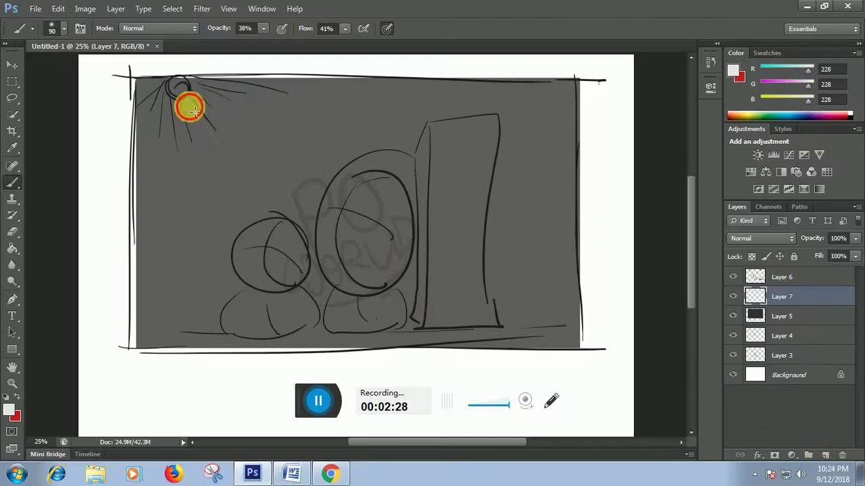
drag(189, 102, 240, 165)
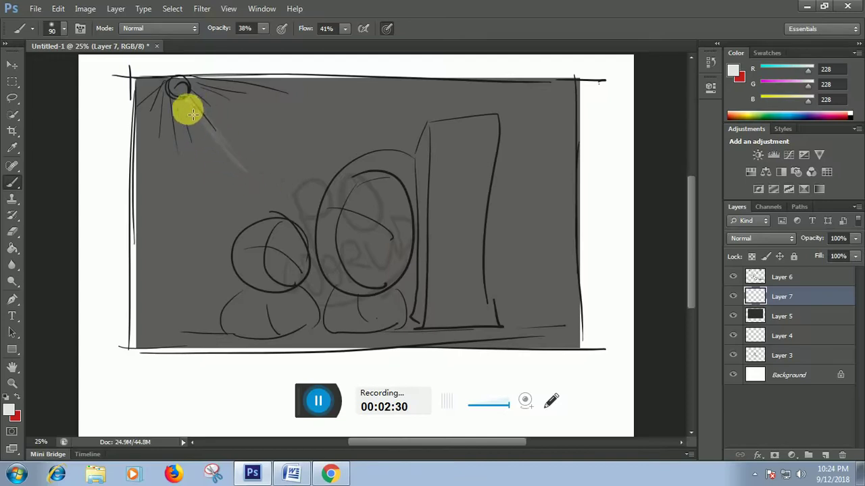
mouse_move(181, 112)
mouse_down()
mouse_move(216, 234)
mouse_move(173, 122)
mouse_up()
drag(281, 187, 208, 104)
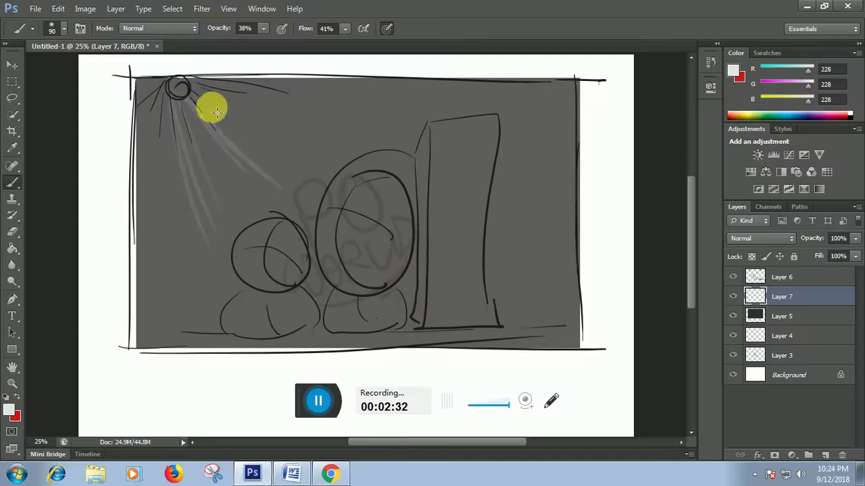
mouse_move(323, 122)
mouse_down()
mouse_move(193, 89)
mouse_move(271, 232)
mouse_up()
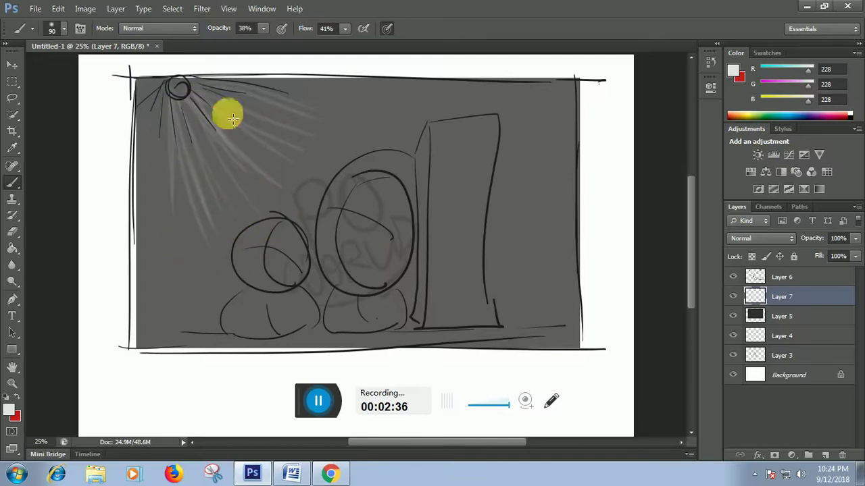
drag(384, 124, 203, 89)
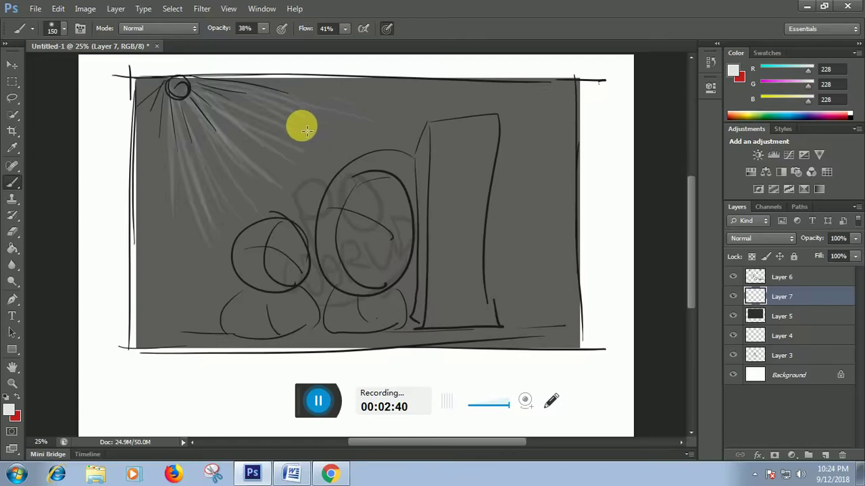
key(bracketright)
key(bracketright)
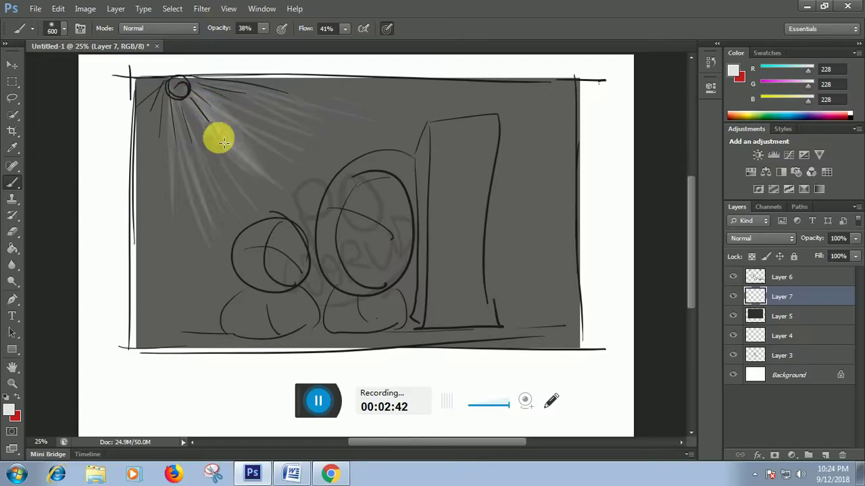
Step: With a 600 px brush at 38% opacity, glow light grey over beams, ellipse, box top and lower forms
mouse_move(217, 139)
mouse_down()
mouse_move(191, 123)
mouse_move(193, 303)
mouse_up()
mouse_move(241, 199)
mouse_down()
mouse_move(365, 134)
mouse_move(345, 271)
mouse_move(242, 301)
mouse_up()
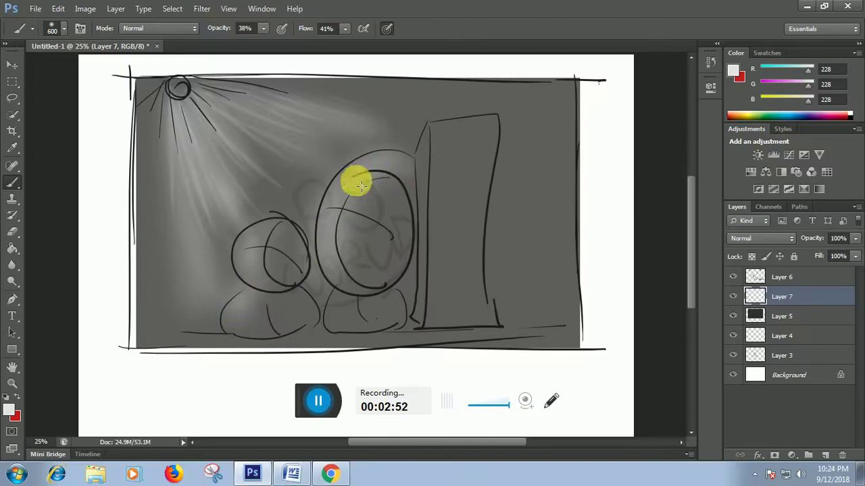
drag(353, 180, 362, 264)
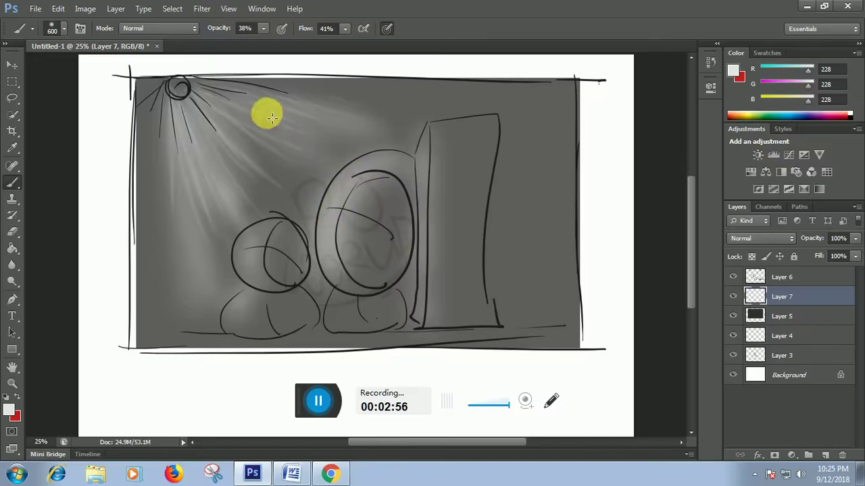
mouse_move(429, 159)
mouse_down()
mouse_move(353, 189)
mouse_move(297, 183)
mouse_move(214, 135)
mouse_move(219, 153)
mouse_up()
drag(173, 93, 189, 223)
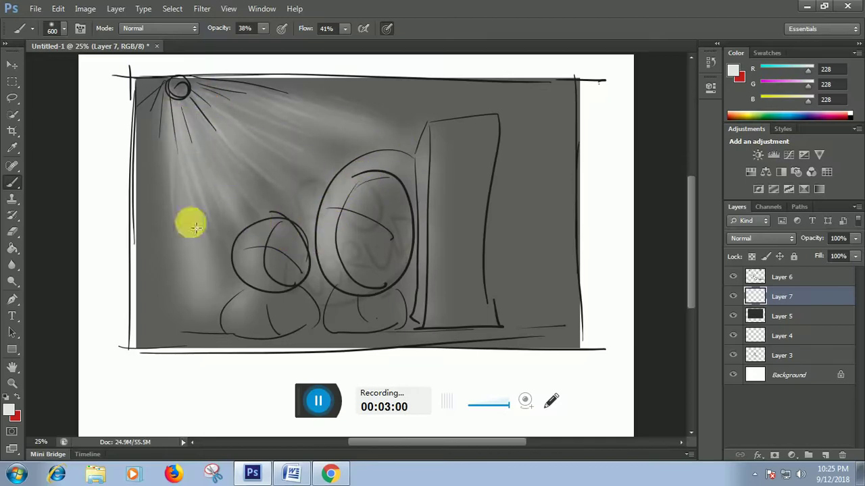
mouse_move(173, 117)
mouse_down()
mouse_move(222, 199)
mouse_move(214, 243)
mouse_move(223, 277)
mouse_up()
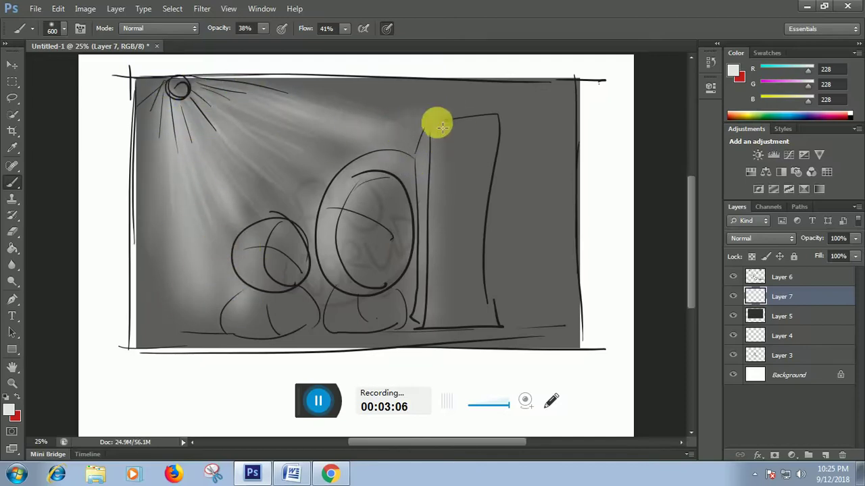
drag(250, 87, 364, 117)
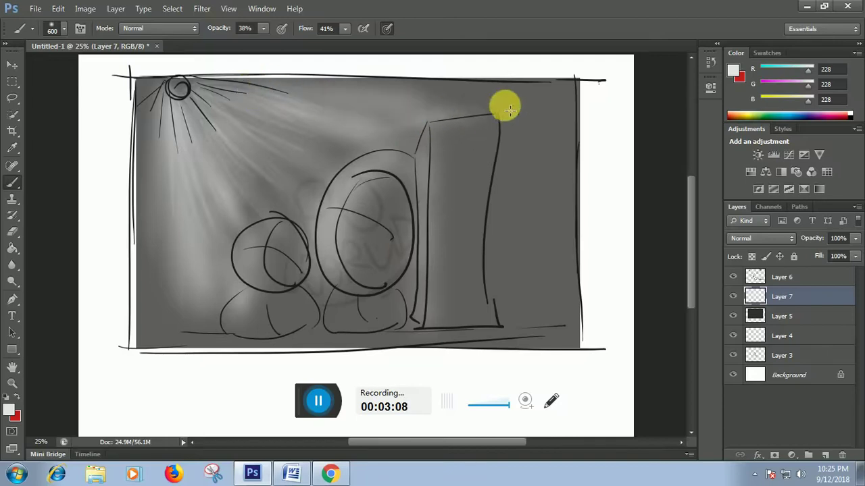
mouse_move(435, 288)
mouse_down()
mouse_move(421, 193)
mouse_move(410, 292)
mouse_move(421, 197)
mouse_move(420, 299)
mouse_move(425, 131)
mouse_move(425, 281)
mouse_up()
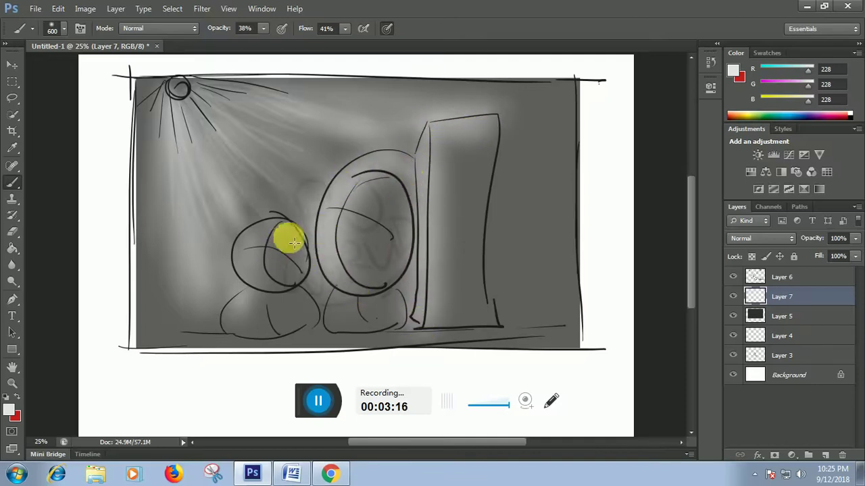
drag(269, 297, 233, 327)
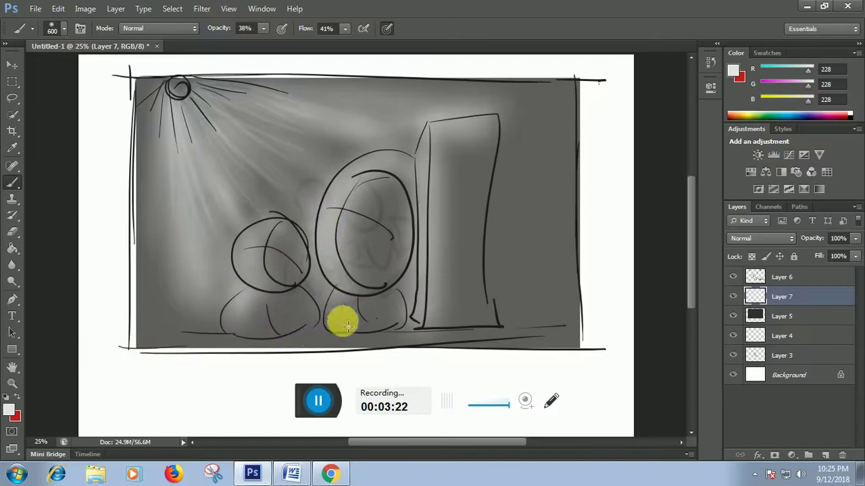
Step: Switch to pale yellow and glow it around the small circle, large oval and tall rectangle
click(8, 412)
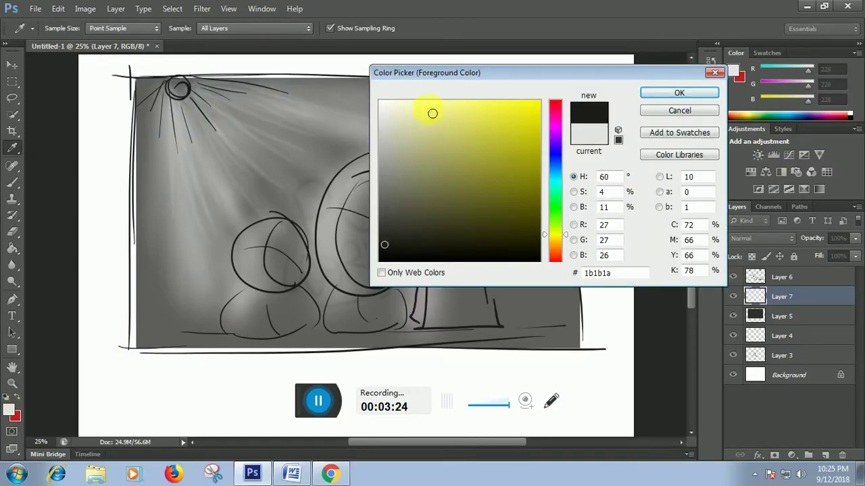
click(415, 98)
click(676, 94)
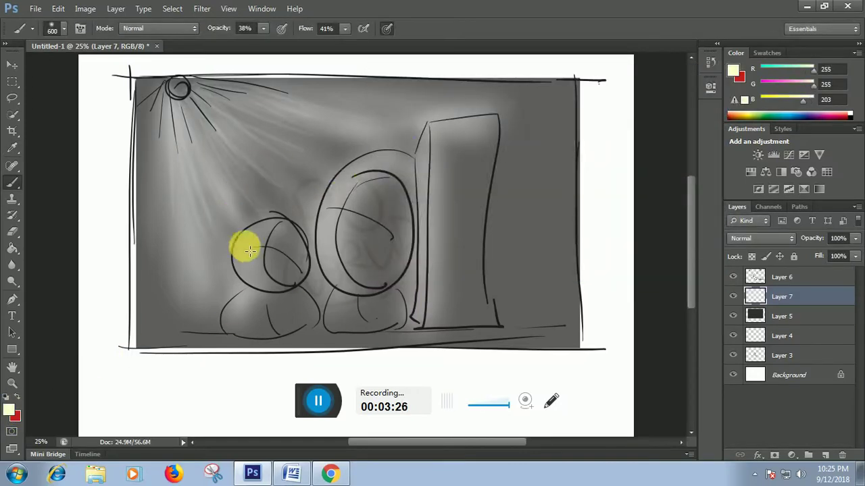
mouse_move(250, 282)
mouse_down()
mouse_move(266, 270)
mouse_move(256, 305)
mouse_move(234, 303)
mouse_up()
mouse_move(343, 206)
mouse_down()
mouse_move(372, 155)
mouse_move(308, 251)
mouse_move(354, 286)
mouse_up()
mouse_move(440, 145)
mouse_down()
mouse_move(428, 332)
mouse_move(443, 135)
mouse_move(428, 135)
mouse_up()
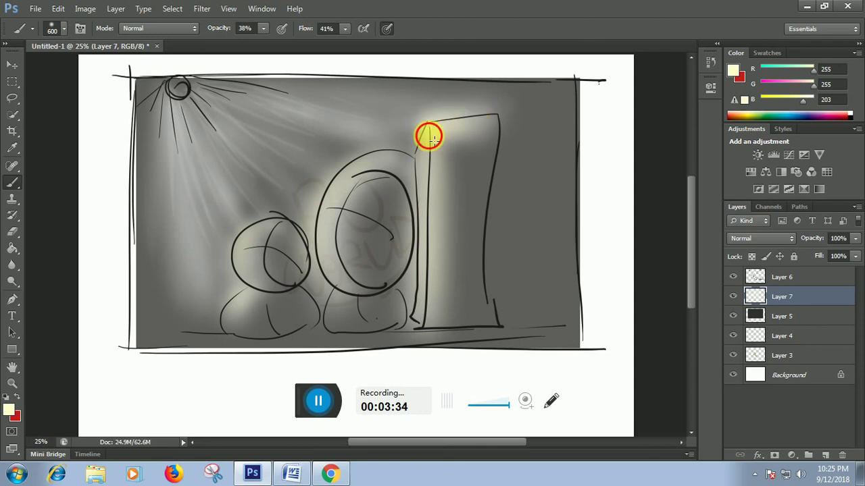
drag(257, 299, 255, 255)
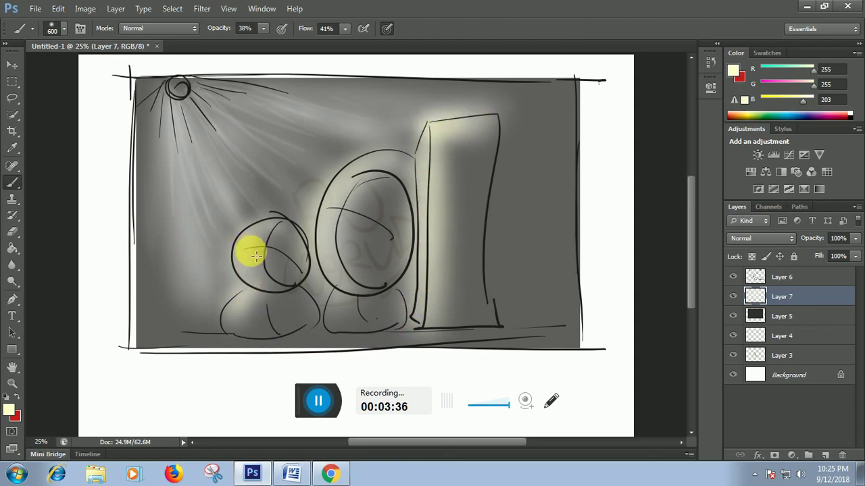
Step: Change the foreground to a saturated yellow and shrink the brush to 94 px
click(8, 409)
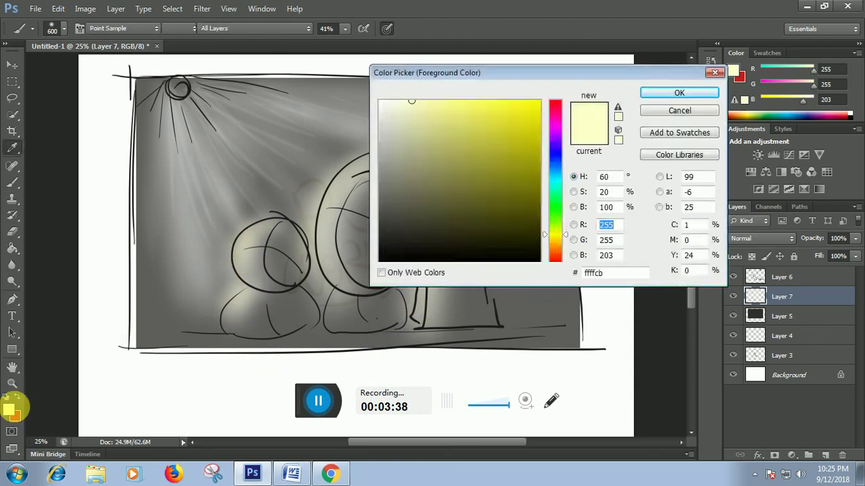
click(502, 103)
click(660, 93)
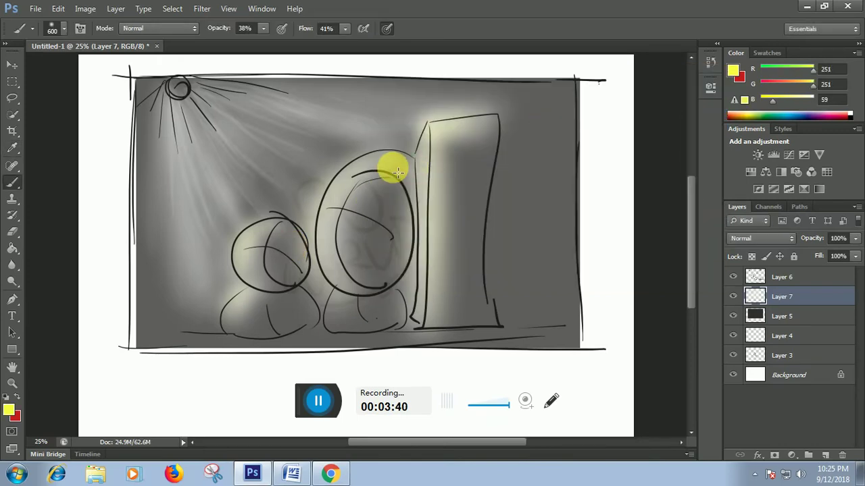
click(64, 29)
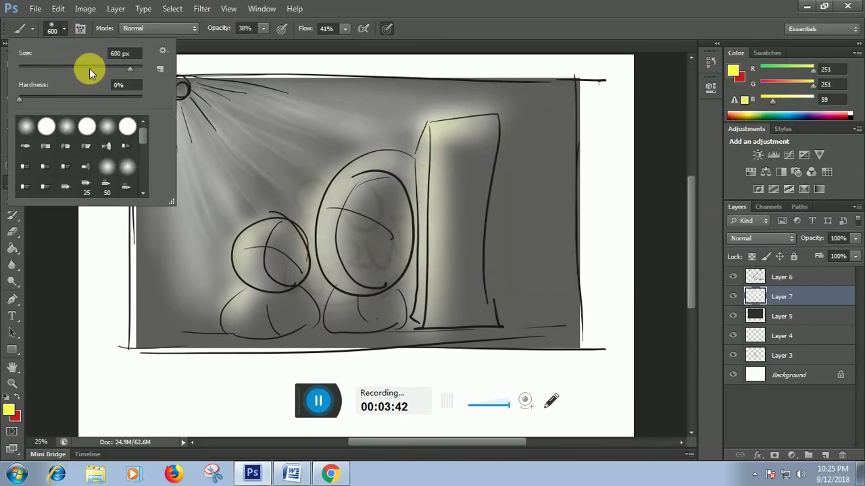
key(Return)
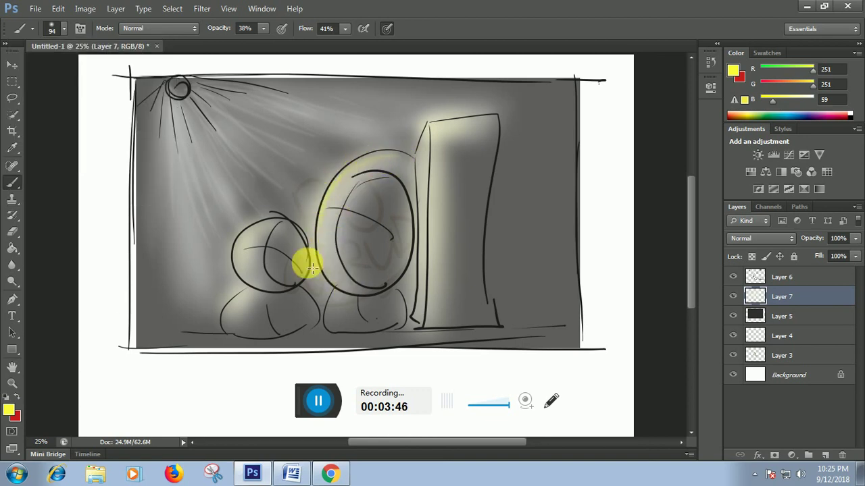
Step: Paint saturated yellow glow along the edges of the small circle, large oval, lower shape and tall rectangle
drag(232, 249, 235, 299)
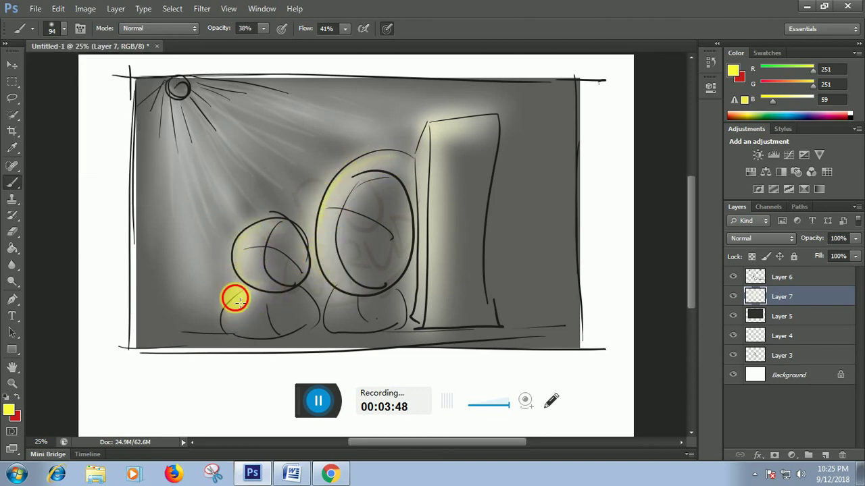
drag(354, 166, 353, 283)
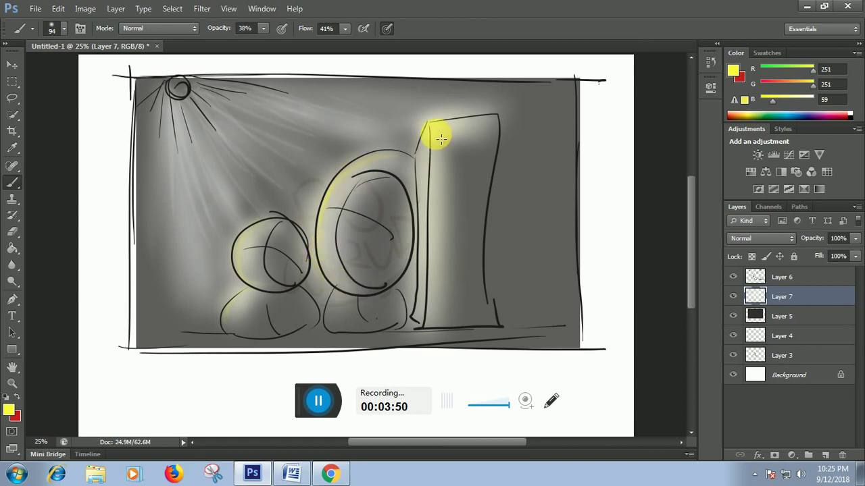
mouse_move(430, 131)
mouse_down()
mouse_move(431, 270)
mouse_move(483, 123)
mouse_up()
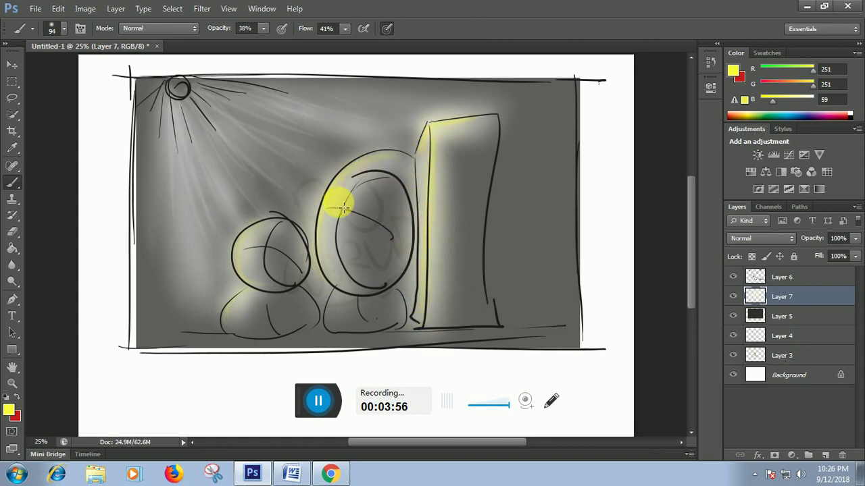
mouse_move(334, 201)
mouse_down()
mouse_move(324, 208)
mouse_move(325, 253)
mouse_up()
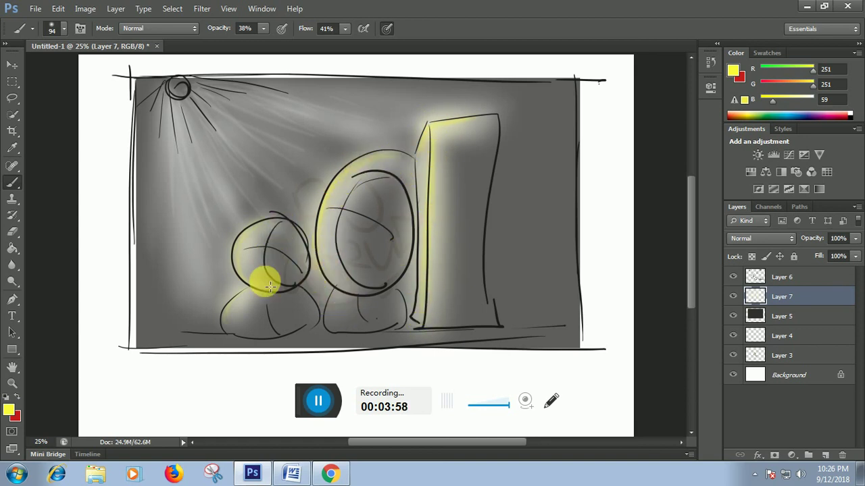
drag(274, 218, 252, 273)
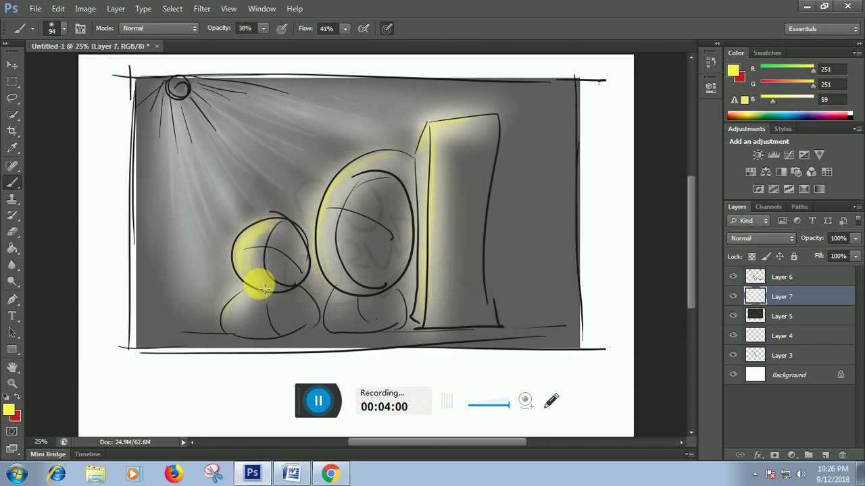
drag(232, 318, 229, 323)
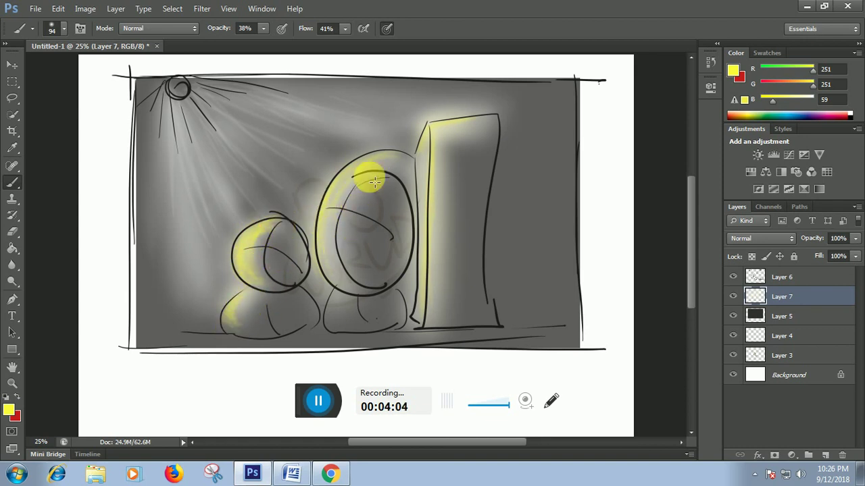
drag(375, 182, 316, 229)
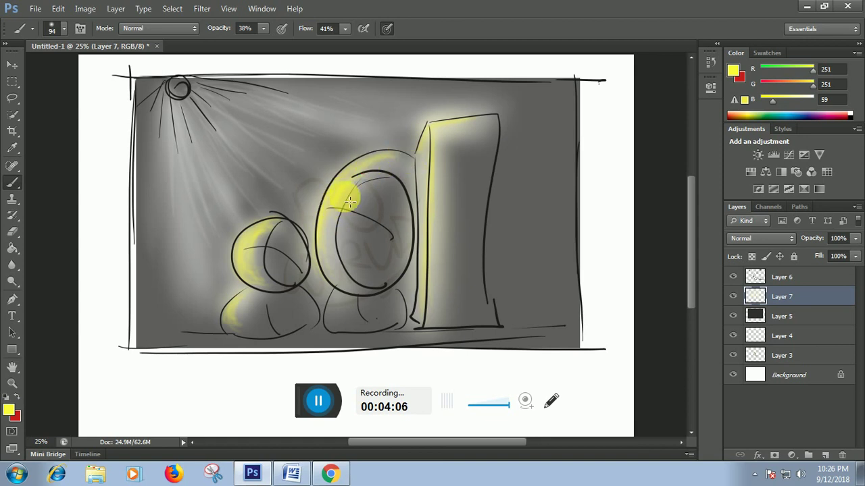
mouse_move(348, 184)
mouse_down()
mouse_move(386, 145)
mouse_move(358, 187)
mouse_up()
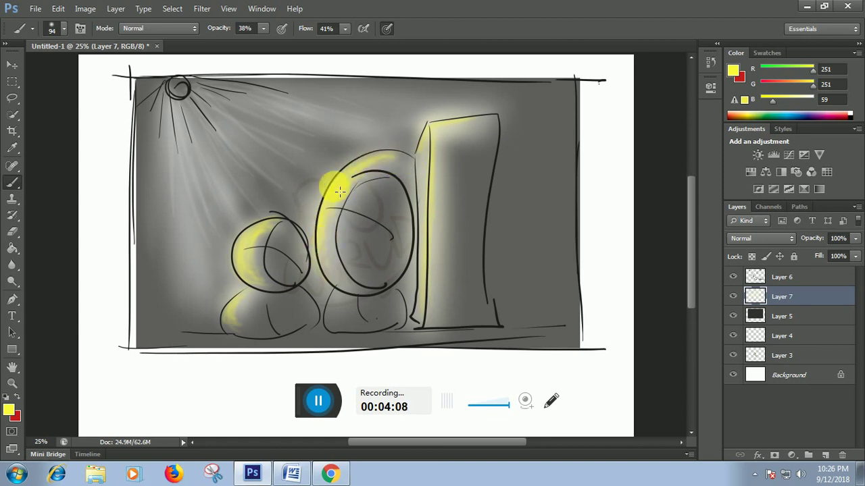
mouse_move(402, 154)
mouse_down()
mouse_move(421, 195)
mouse_move(428, 164)
mouse_move(403, 341)
mouse_up()
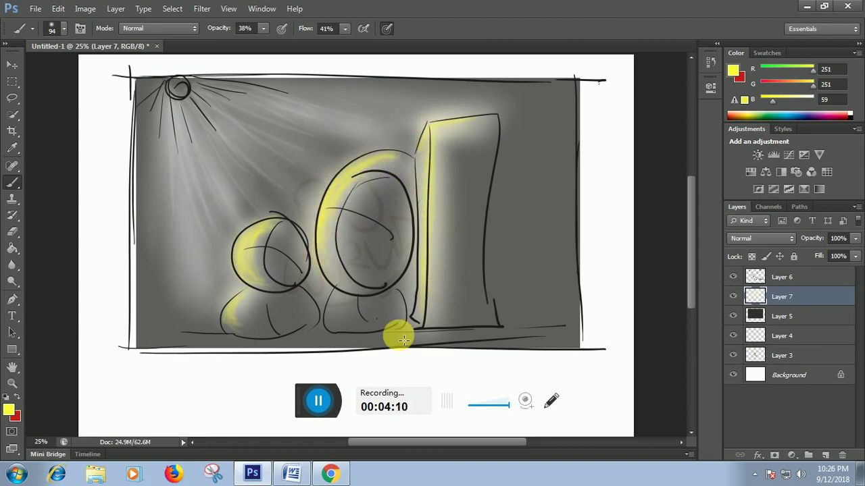
Step: Paint yellow light along the sun rays, including a long ray toward the upper right
drag(183, 96, 221, 157)
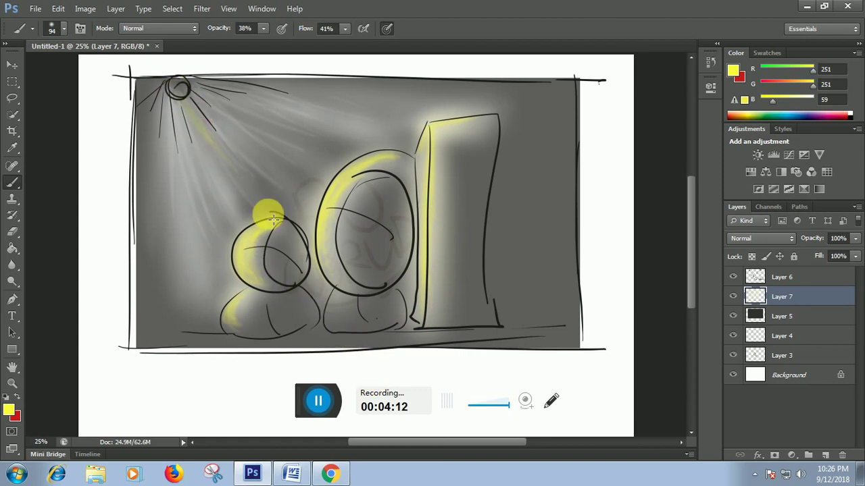
mouse_move(188, 116)
mouse_down()
mouse_move(206, 158)
mouse_move(178, 92)
mouse_move(250, 144)
mouse_up()
mouse_move(192, 84)
mouse_down()
mouse_move(270, 129)
mouse_move(343, 120)
mouse_up()
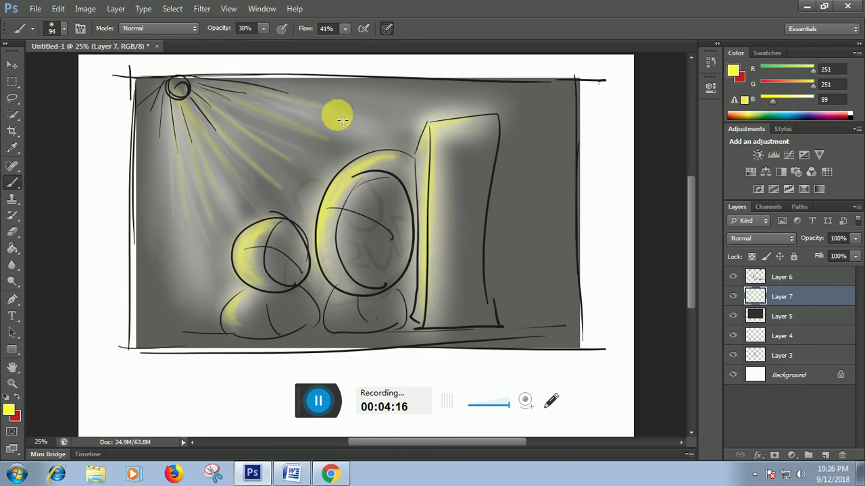
drag(223, 84, 379, 111)
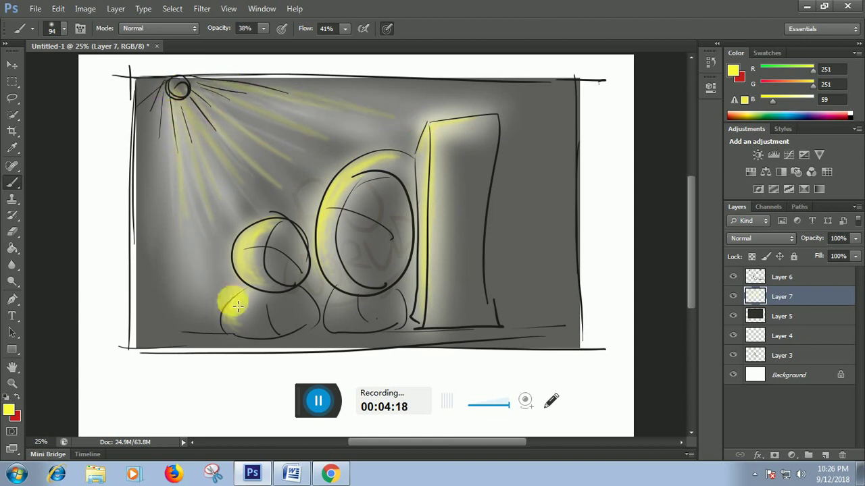
click(214, 131)
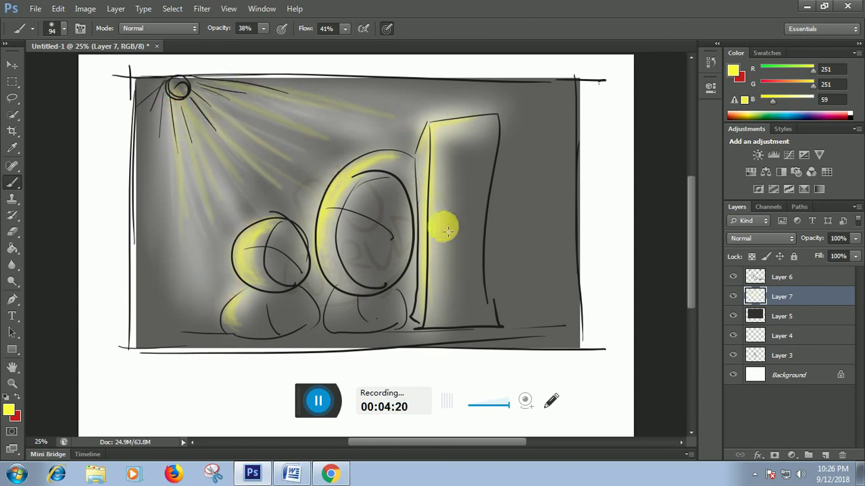
Step: Set the foreground to dark olive and add a new empty Layer 8 for shadows
click(8, 410)
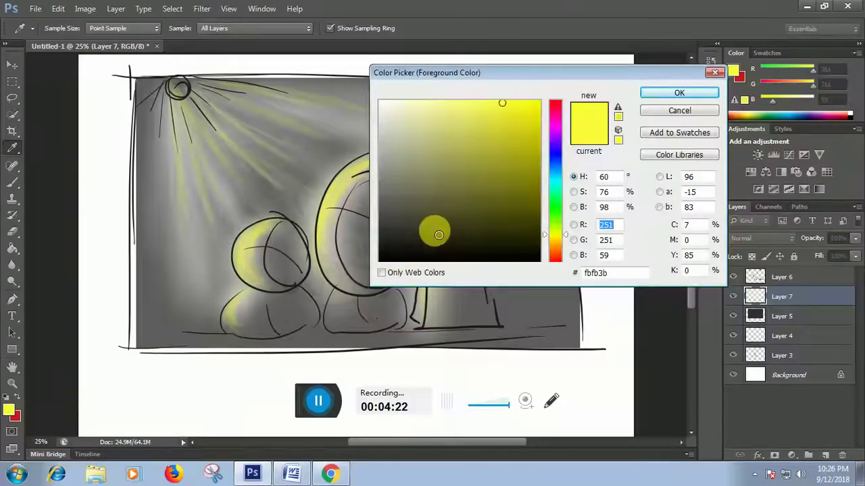
drag(438, 234, 429, 229)
click(659, 92)
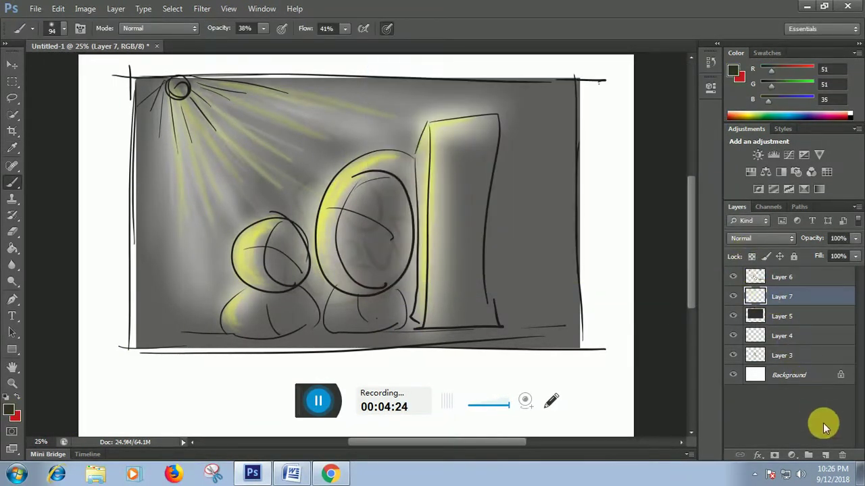
click(827, 457)
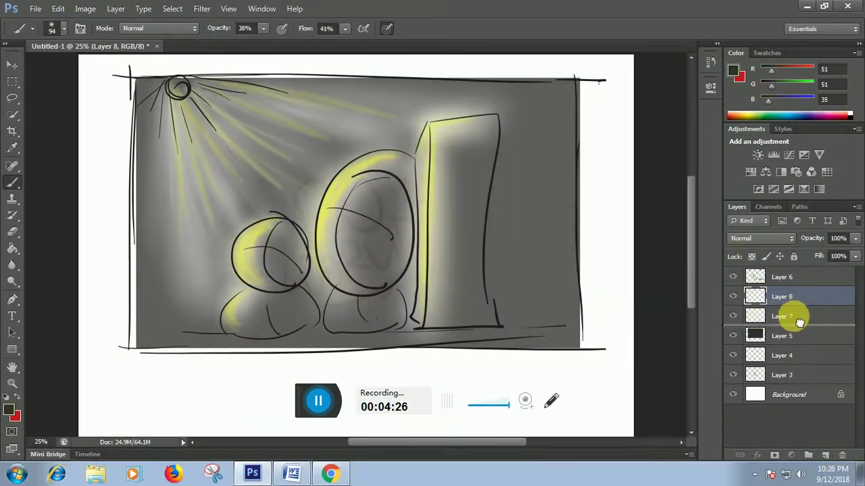
Step: Shade the pillar's right edge and base dark olive on Layer 8
drag(799, 322, 467, 275)
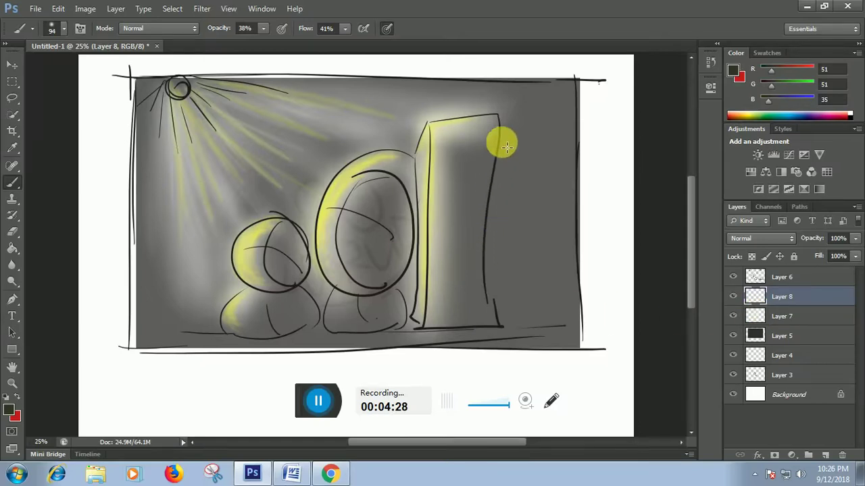
drag(499, 119, 503, 327)
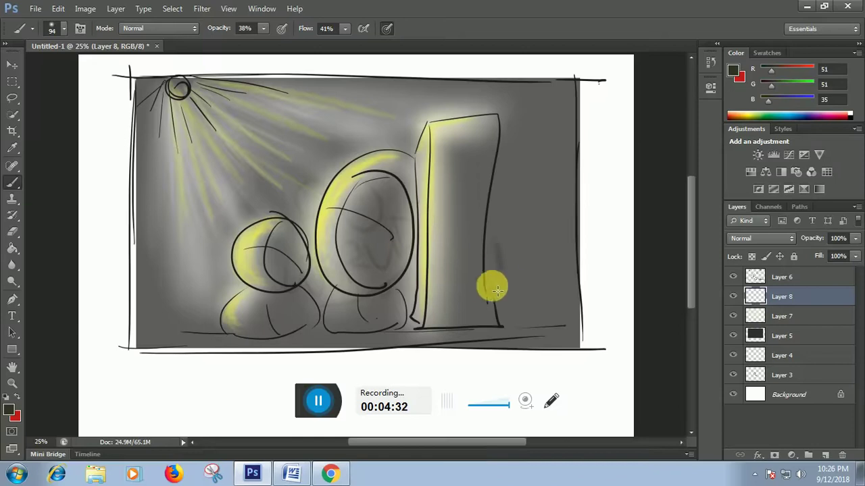
drag(513, 296, 508, 311)
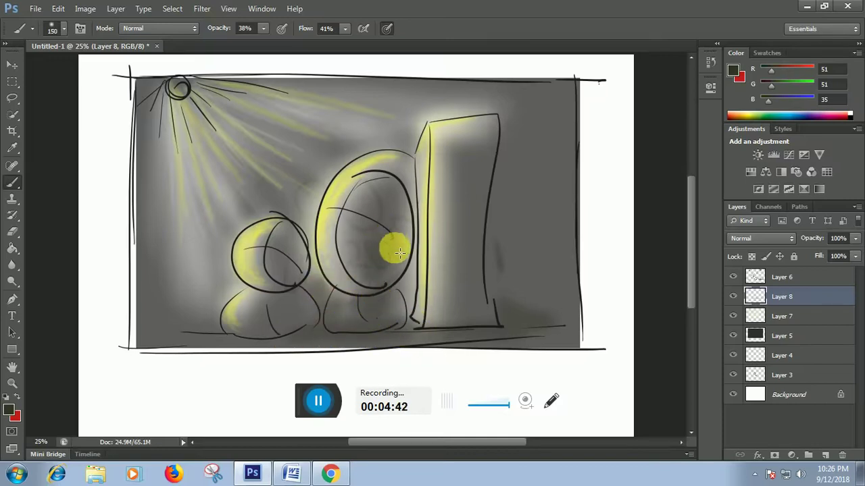
Step: At a 125 px brush, shade the round figures, pillar top and floor toward the pillar
key(bracketleft)
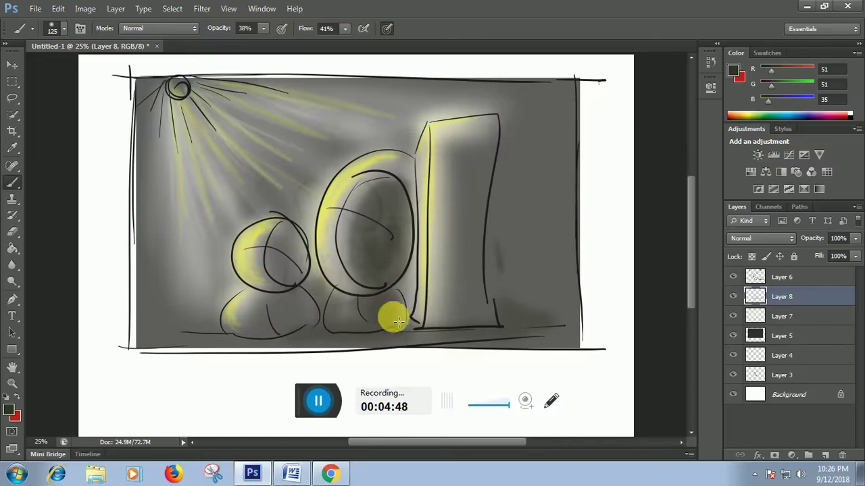
drag(307, 320, 279, 305)
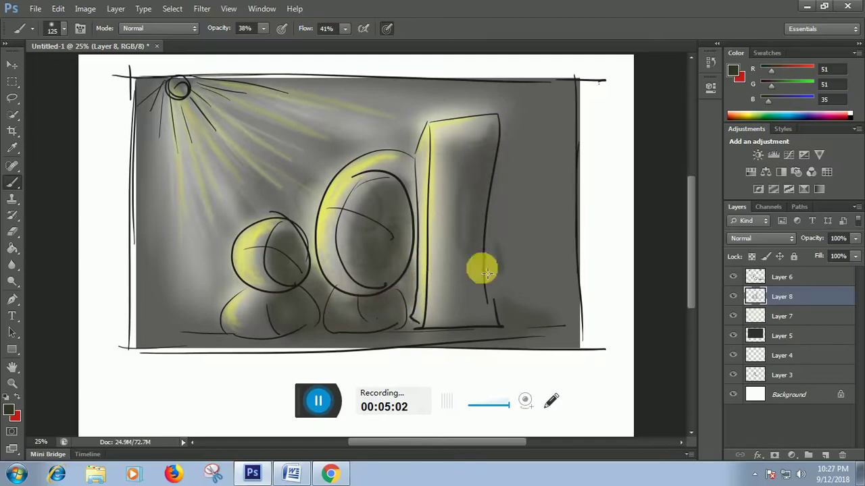
mouse_move(464, 157)
mouse_down()
mouse_move(479, 251)
mouse_move(515, 332)
mouse_move(580, 325)
mouse_move(358, 338)
mouse_move(405, 332)
mouse_move(247, 331)
mouse_move(546, 336)
mouse_move(509, 301)
mouse_move(487, 305)
mouse_move(560, 305)
mouse_move(500, 335)
mouse_up()
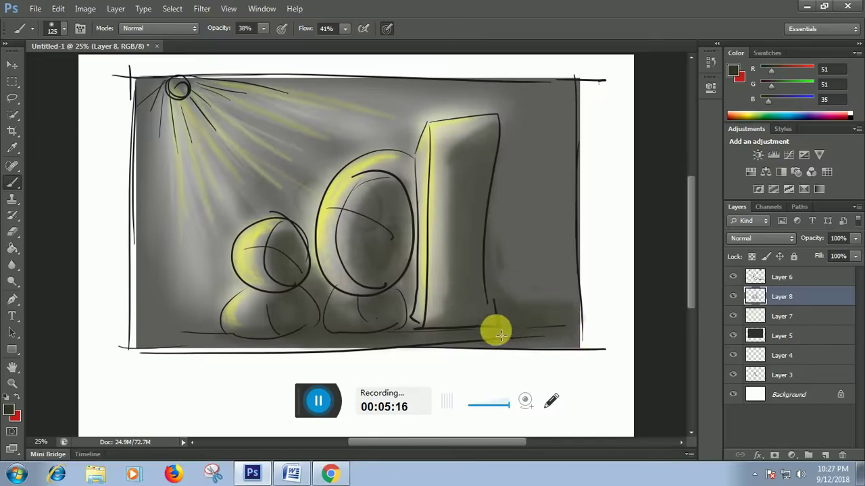
mouse_move(492, 120)
mouse_down()
mouse_move(471, 225)
mouse_move(479, 135)
mouse_move(461, 199)
mouse_move(466, 269)
mouse_move(482, 286)
mouse_move(485, 278)
mouse_move(463, 300)
mouse_move(481, 328)
mouse_move(407, 306)
mouse_move(401, 318)
mouse_move(386, 286)
mouse_move(414, 224)
mouse_move(402, 188)
mouse_move(398, 269)
mouse_move(417, 215)
mouse_move(396, 289)
mouse_move(345, 304)
mouse_move(401, 313)
mouse_move(372, 336)
mouse_move(322, 320)
mouse_up()
mouse_move(310, 267)
mouse_down()
mouse_move(288, 286)
mouse_move(332, 313)
mouse_move(371, 329)
mouse_move(427, 329)
mouse_move(487, 120)
mouse_move(468, 293)
mouse_move(469, 178)
mouse_move(461, 198)
mouse_move(454, 327)
mouse_move(475, 155)
mouse_move(465, 295)
mouse_move(484, 281)
mouse_move(494, 307)
mouse_move(485, 228)
mouse_move(494, 260)
mouse_move(548, 309)
mouse_move(510, 332)
mouse_move(435, 347)
mouse_up()
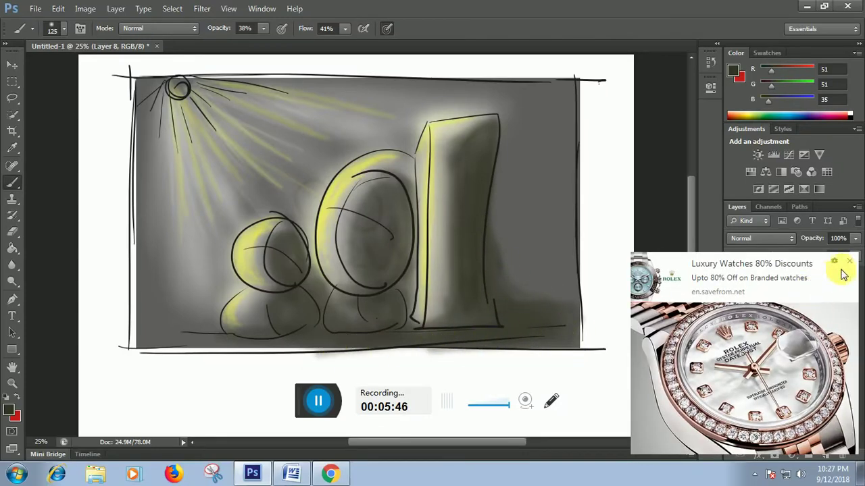
Step: Extend the floor shadow right of the pillar, then set the brush to #21211c at 100% opacity and flow
click(850, 264)
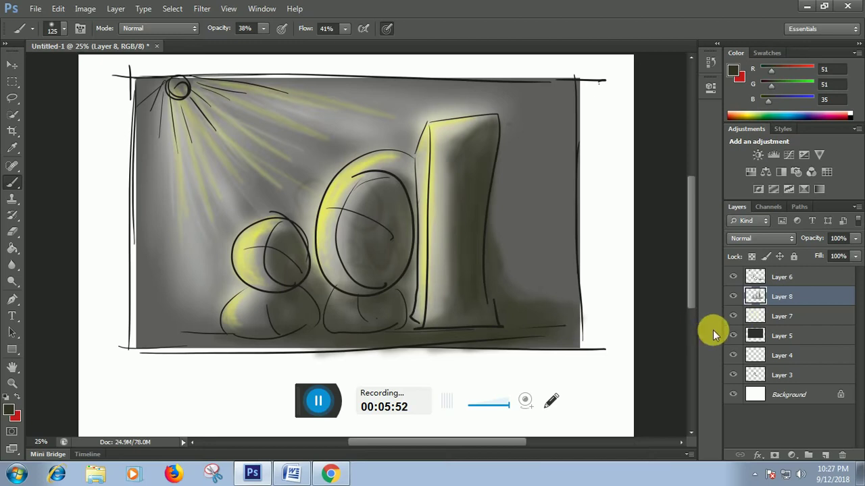
drag(486, 331, 575, 331)
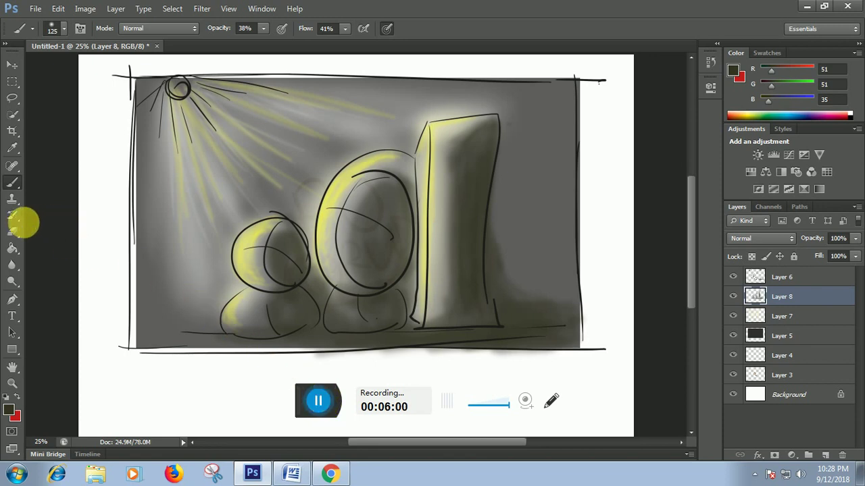
click(8, 412)
click(407, 243)
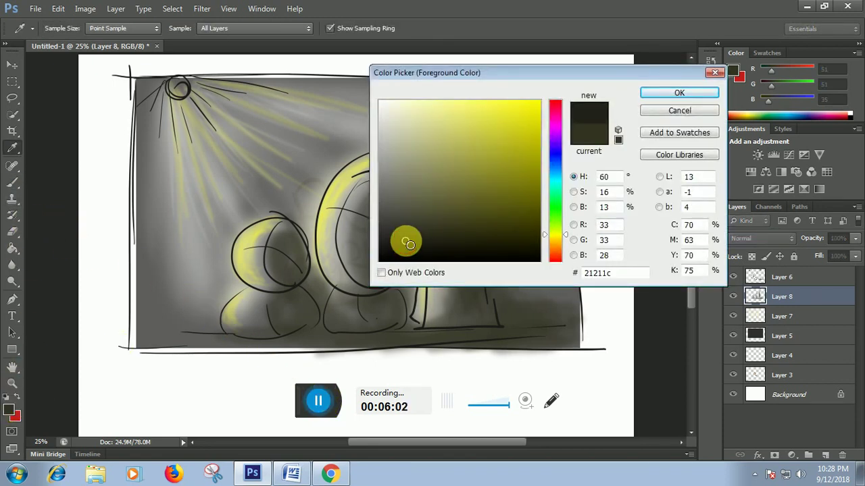
click(678, 93)
key(b)
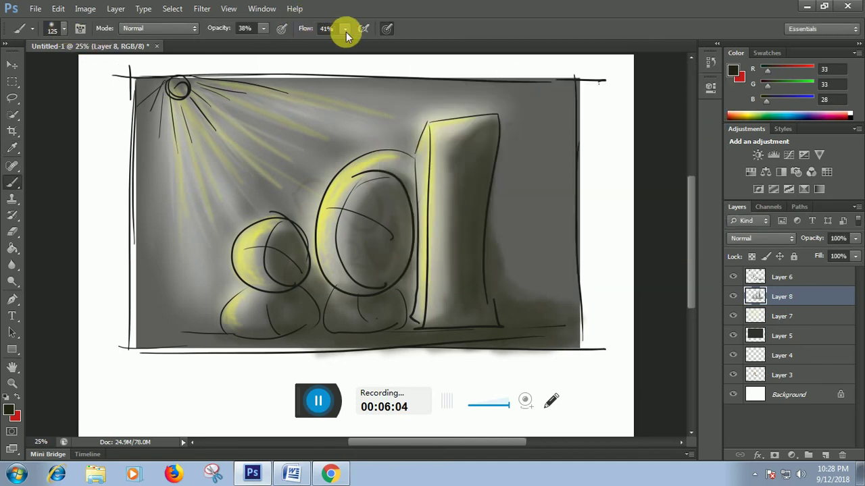
drag(345, 28, 379, 42)
drag(263, 29, 303, 42)
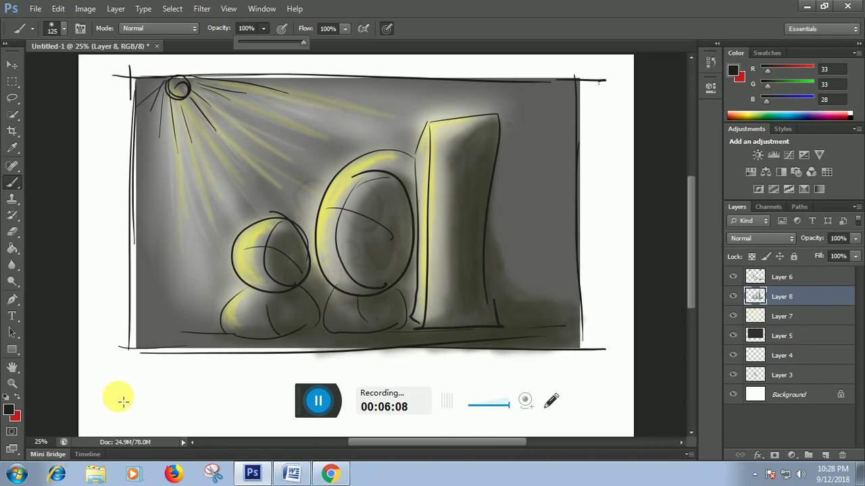
Step: Handwrite the 'light' and shadow label under the lower left, and a signature under the lower right
mouse_move(114, 361)
mouse_down()
mouse_move(134, 402)
mouse_move(166, 405)
mouse_move(174, 385)
mouse_up()
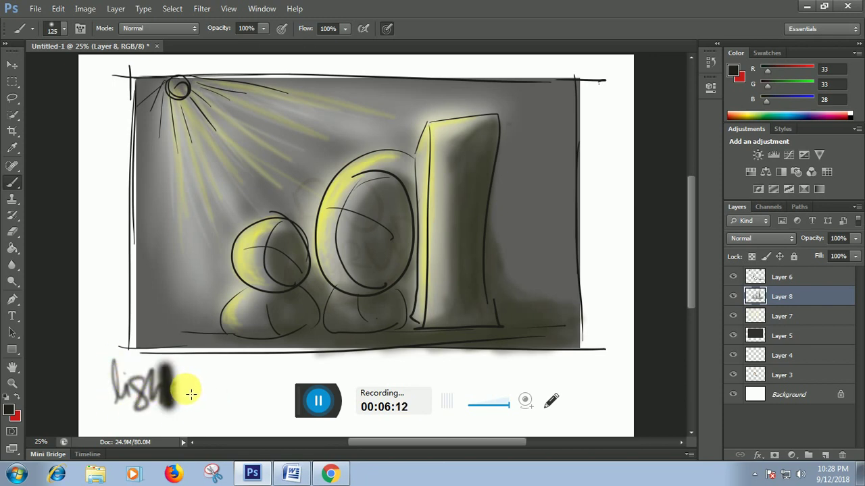
drag(175, 369, 182, 405)
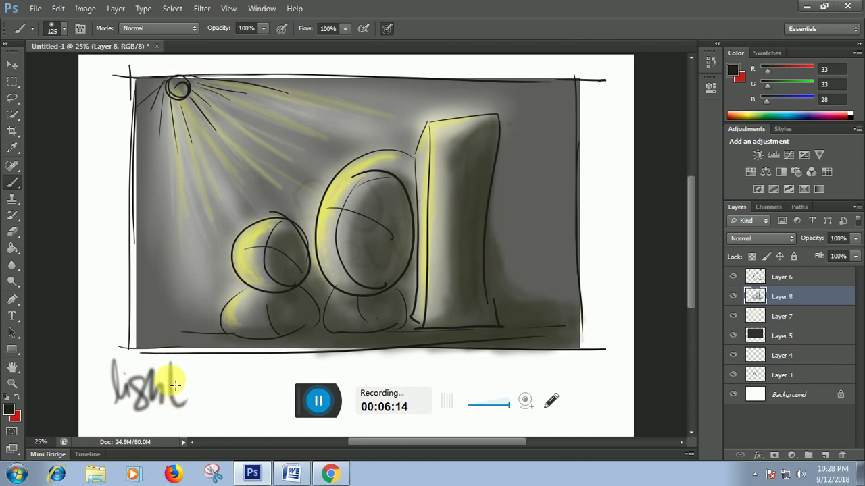
mouse_move(203, 360)
mouse_down()
mouse_move(195, 398)
mouse_move(272, 414)
mouse_up()
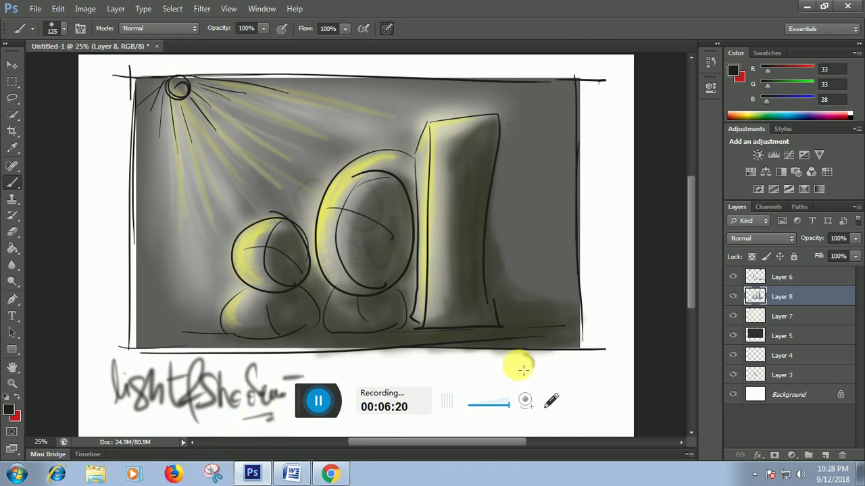
mouse_move(570, 380)
mouse_down()
mouse_move(585, 353)
mouse_move(602, 365)
mouse_up()
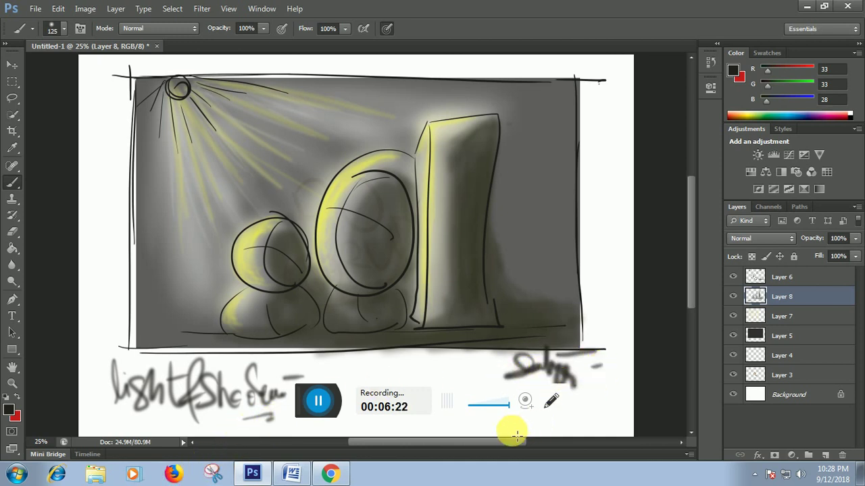